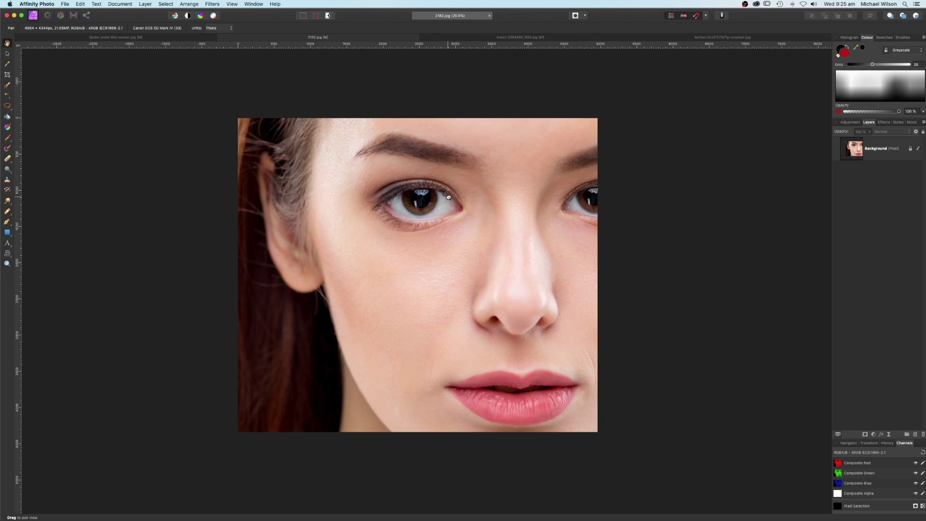
Pan the portrait and nudge the spider cutout slightly up and to the left.
drag(448, 198, 452, 199)
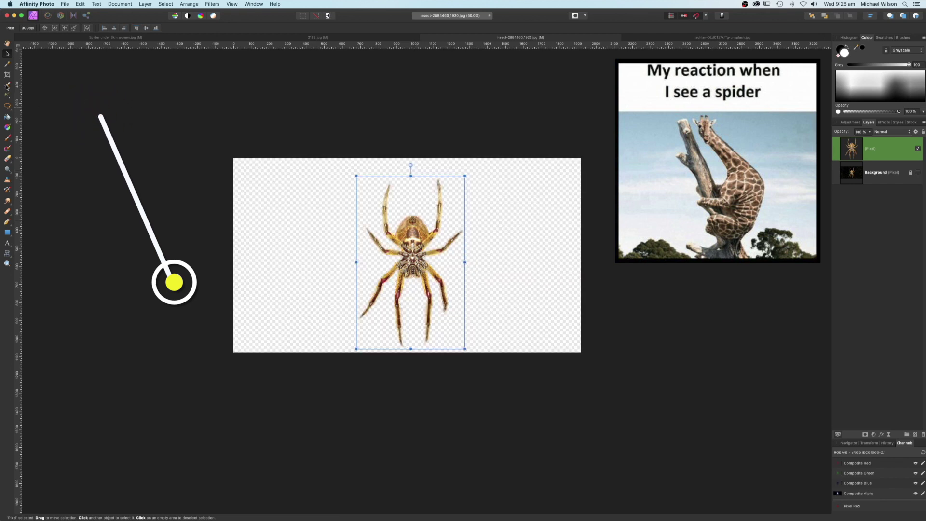
drag(420, 229, 415, 221)
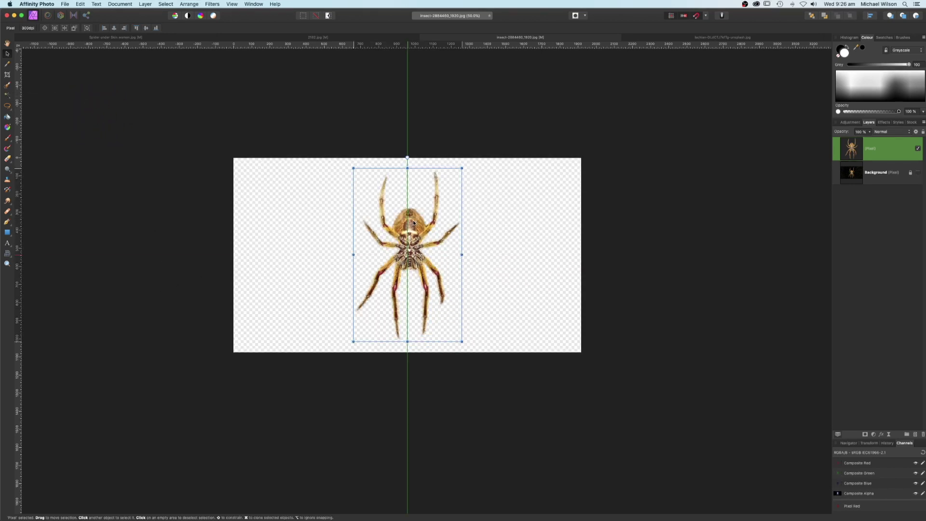
Copy the spider and paste it into the portrait as a new layer.
key(super+c)
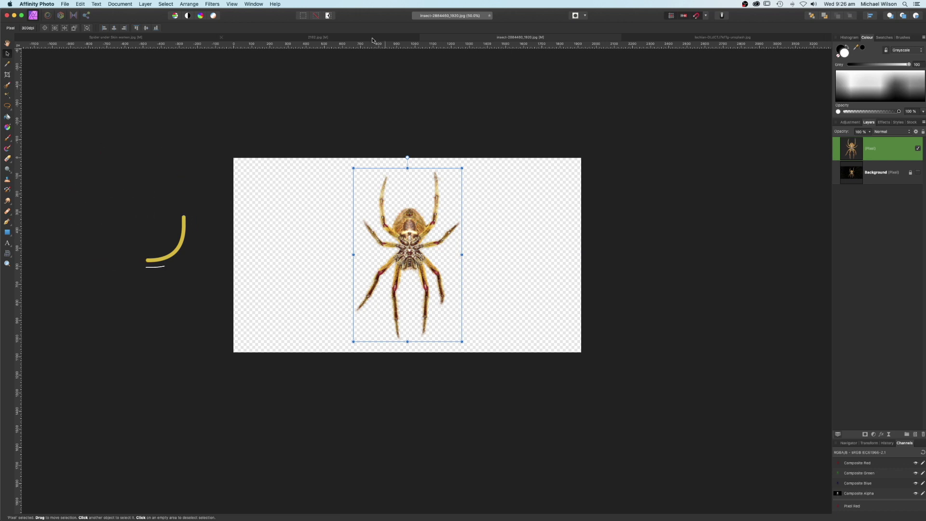
click(372, 39)
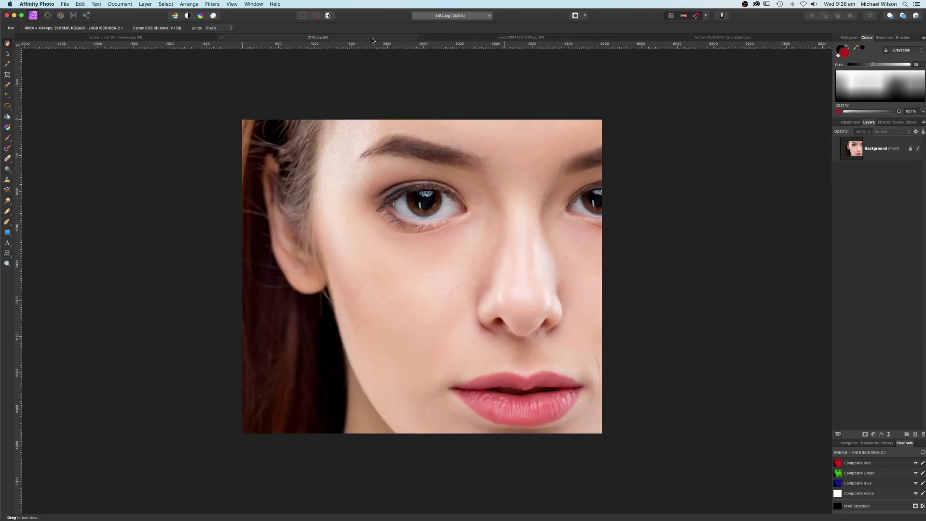
key(super+v)
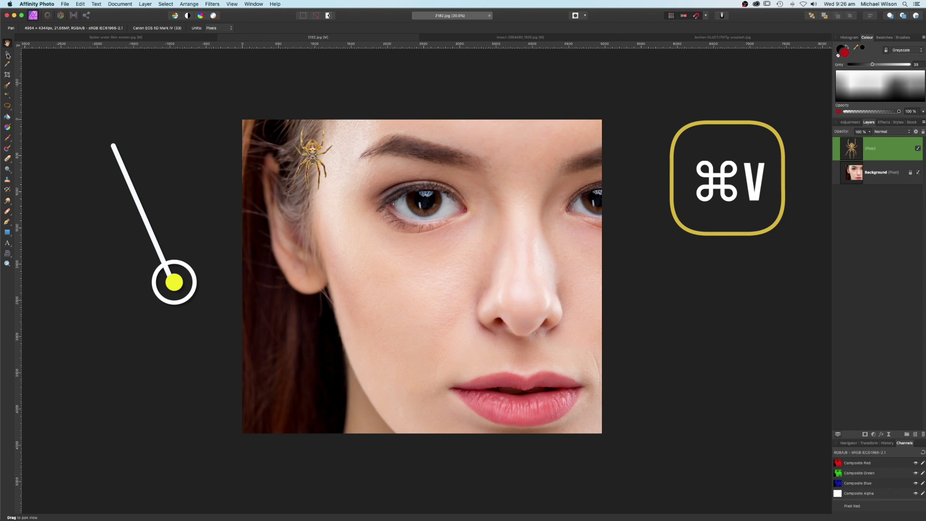
Enlarge the upright spider onto the cheek below the eye, then select the Background layer.
click(9, 56)
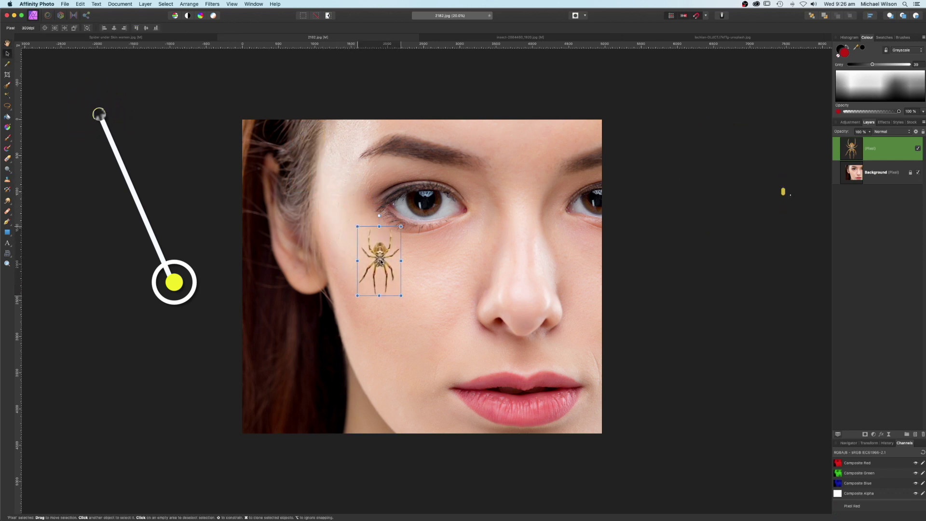
drag(379, 262, 406, 311)
drag(429, 349, 452, 340)
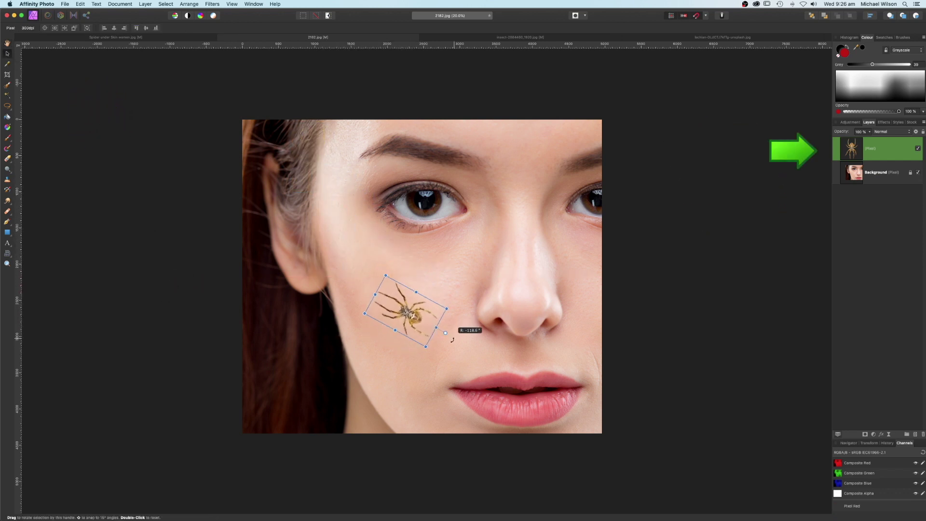
key(super+z)
drag(433, 274, 455, 235)
drag(424, 300, 425, 271)
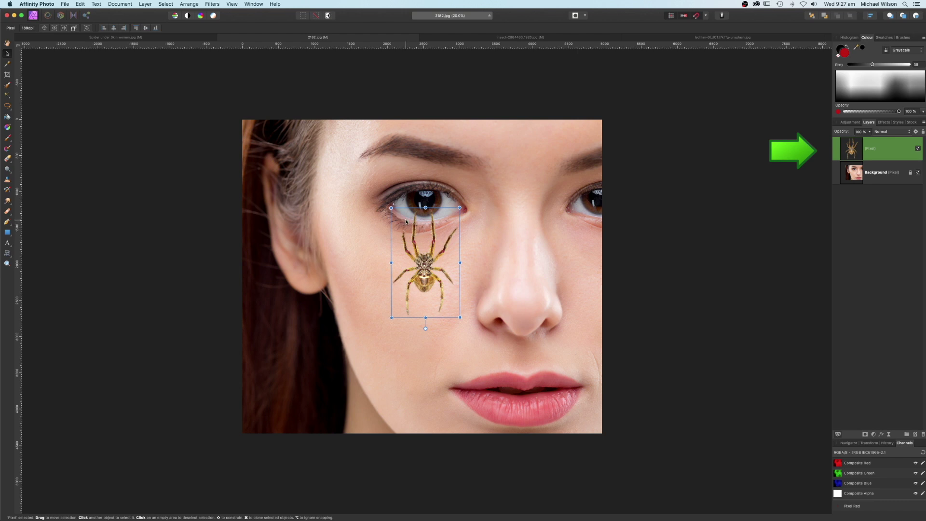
drag(391, 209, 389, 205)
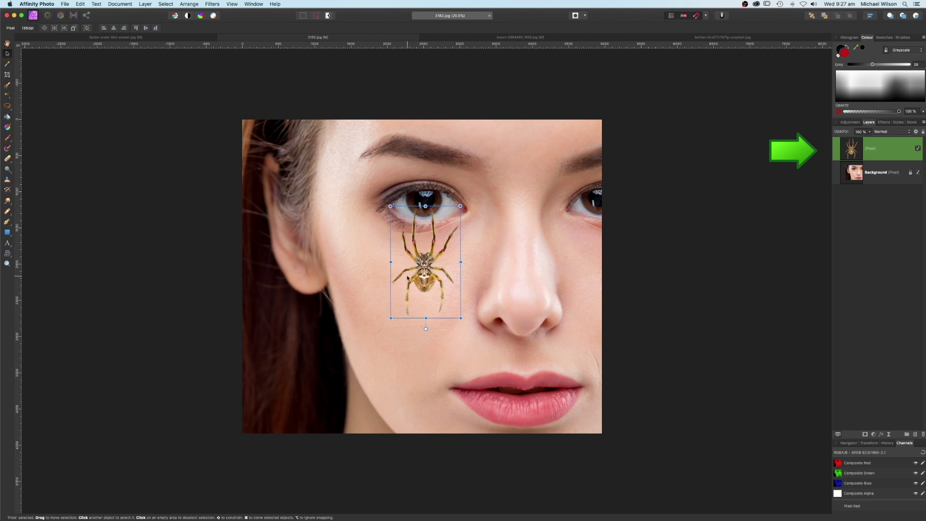
click(885, 173)
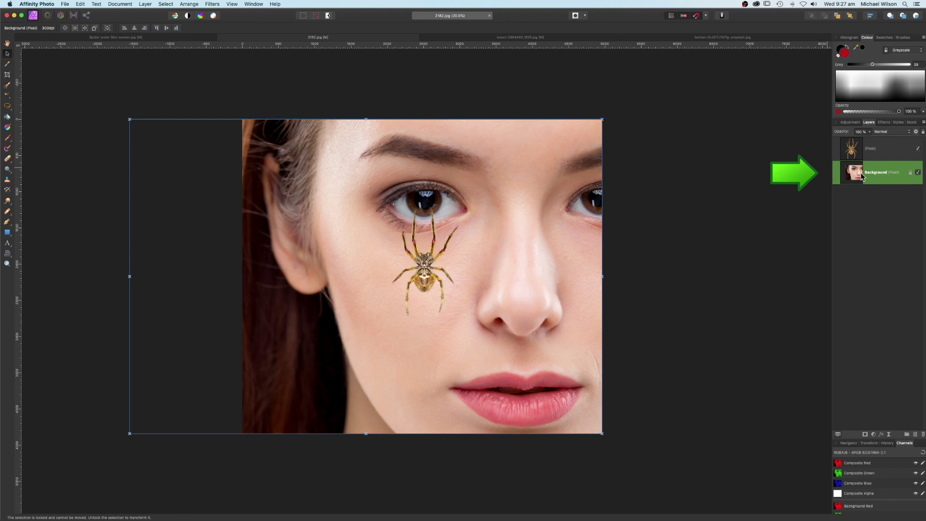
Warp the skin under the eye with Push Forward strokes in the Liquify Persona.
click(49, 15)
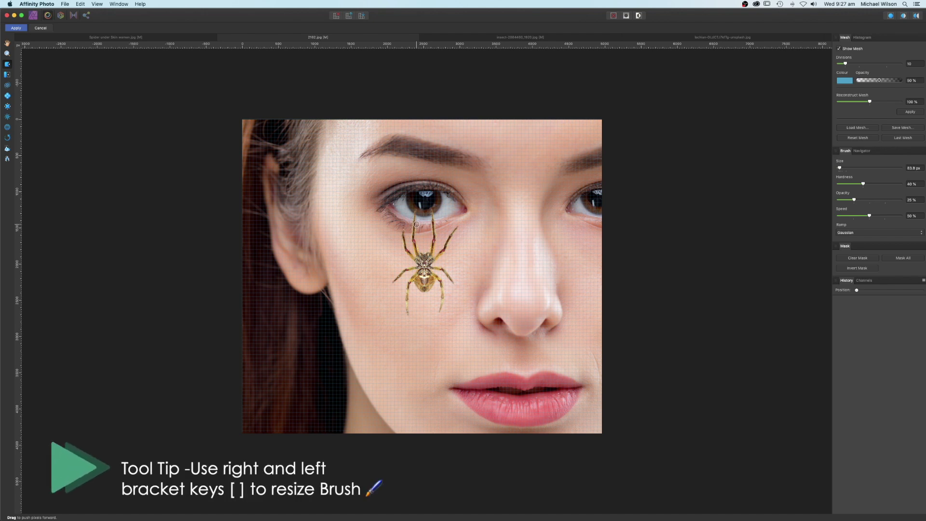
key(super+equal)
key(super+equal)
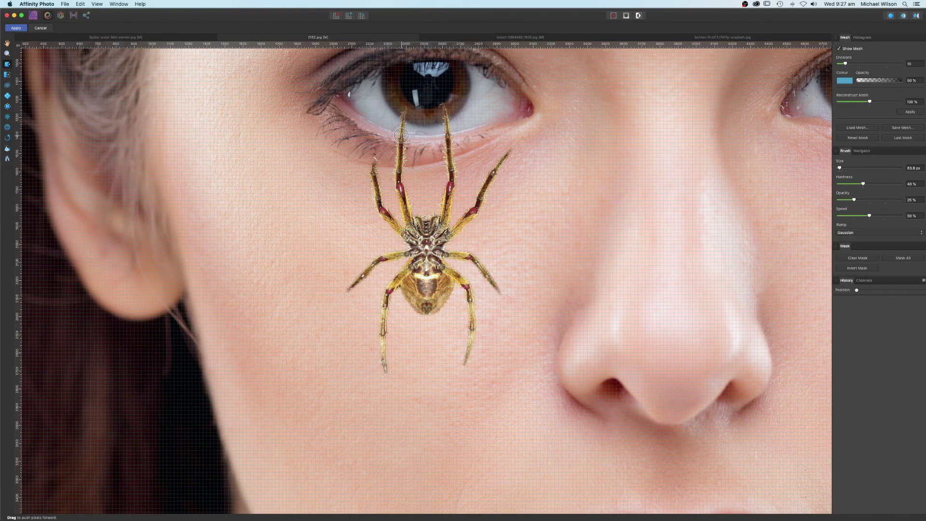
key(bracketright)
key(super+equal)
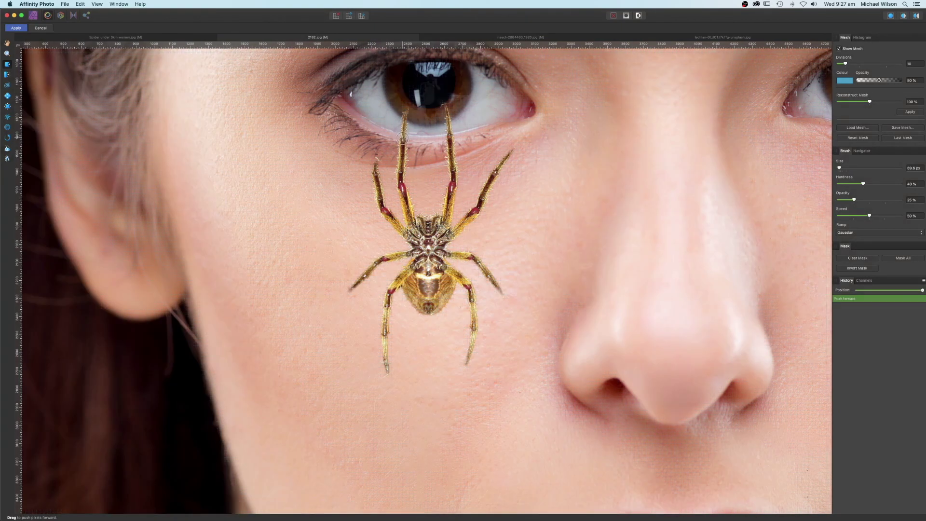
mouse_move(404, 133)
mouse_down()
mouse_move(403, 142)
mouse_move(406, 135)
mouse_up()
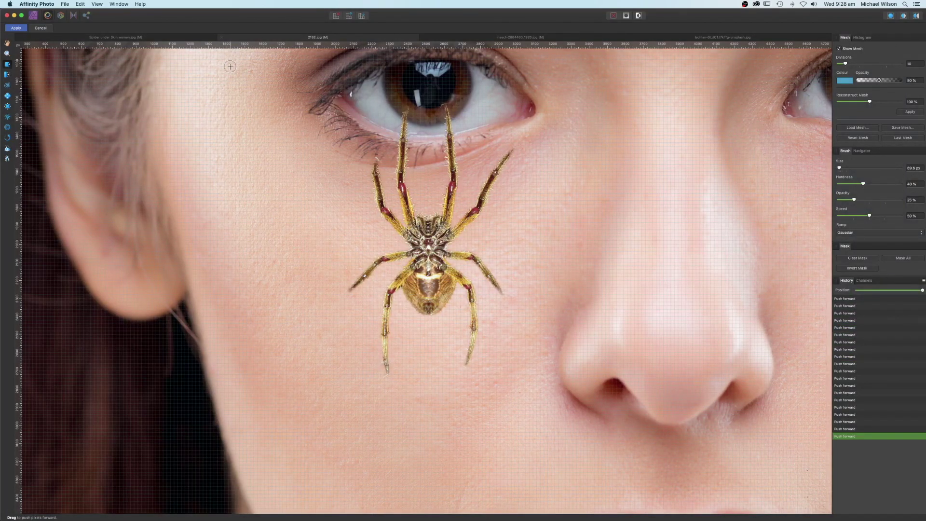
Apply the liquify warp, toggle the spider layer off and on, and select it.
click(16, 27)
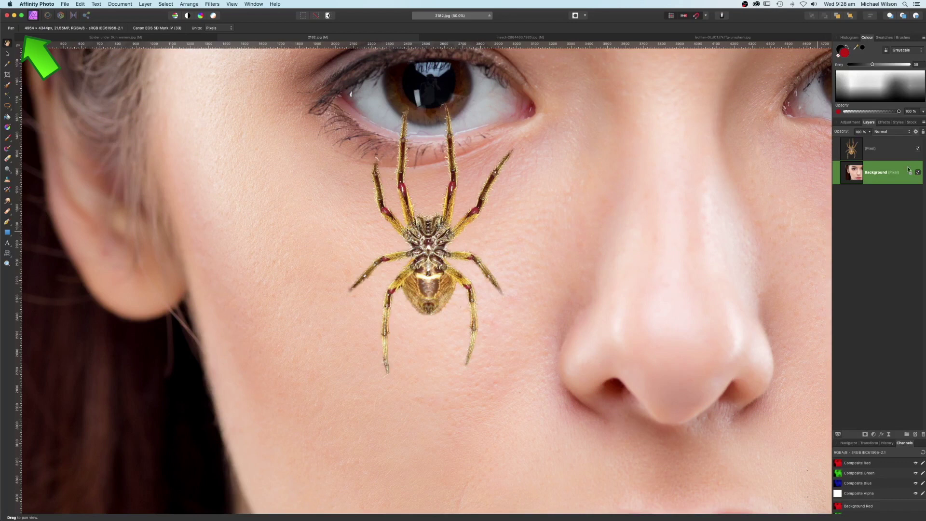
click(917, 149)
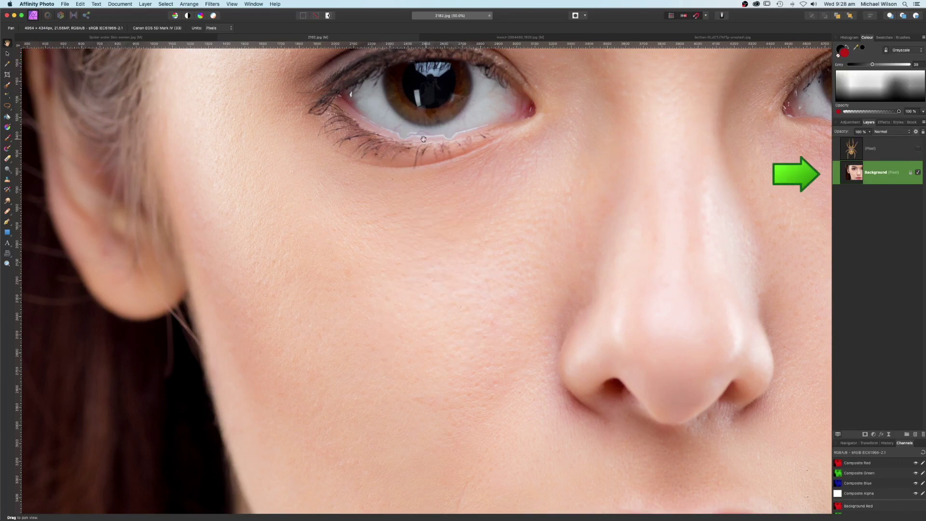
click(918, 149)
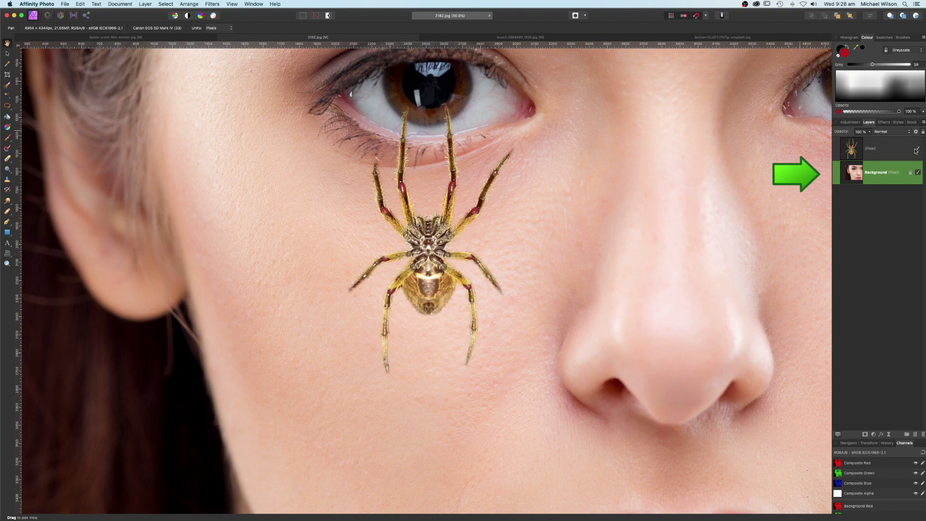
key(super+0)
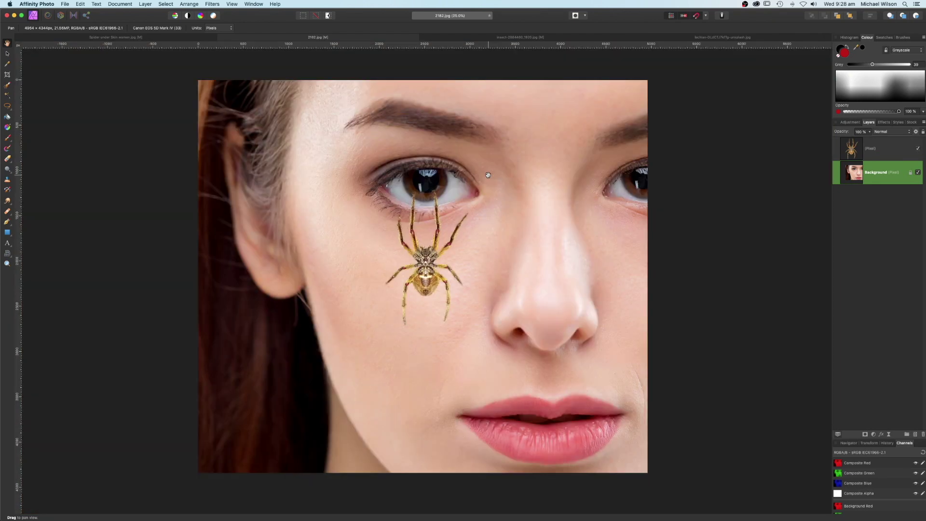
click(884, 145)
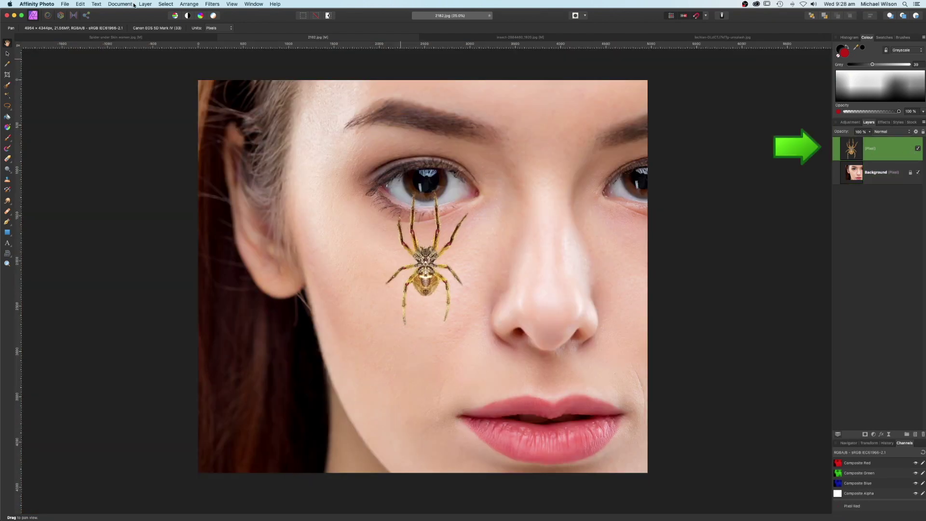
Make a selection from the spider layer and duplicate the layer.
click(165, 6)
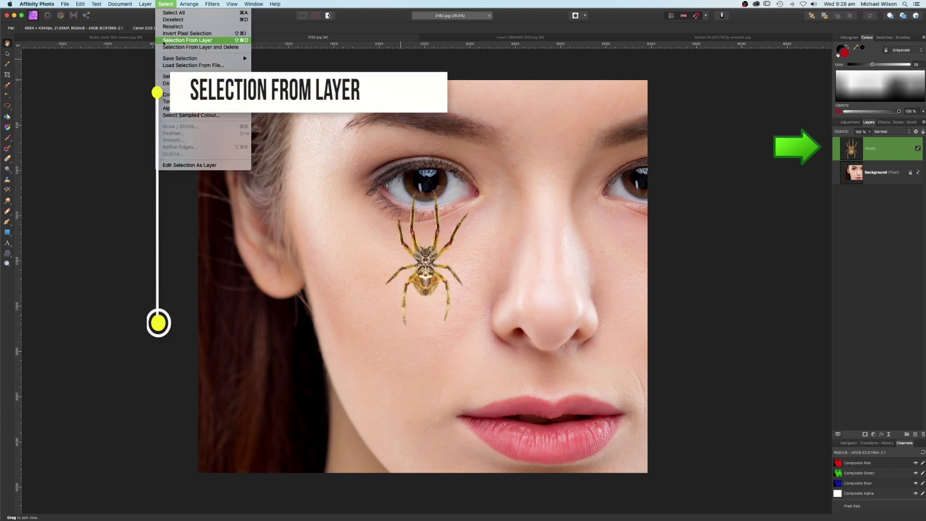
click(185, 40)
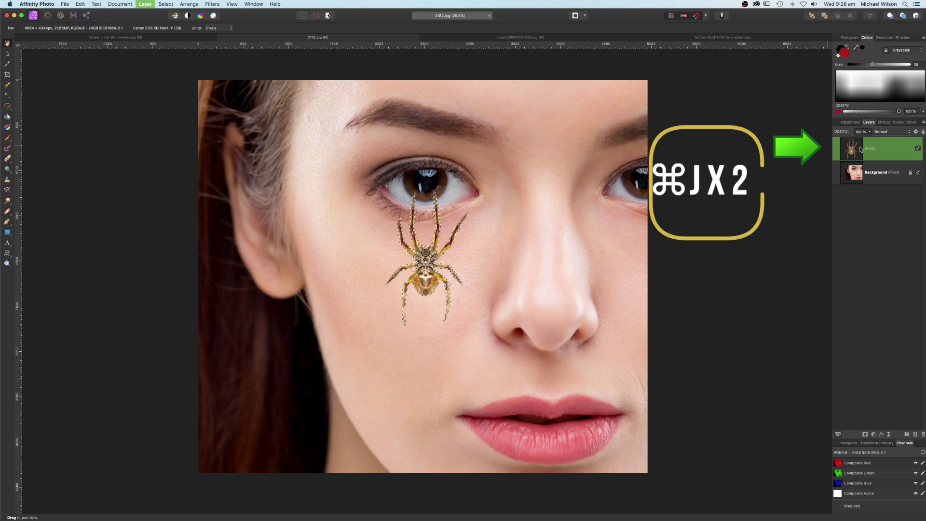
key(super+j)
key(super+j)
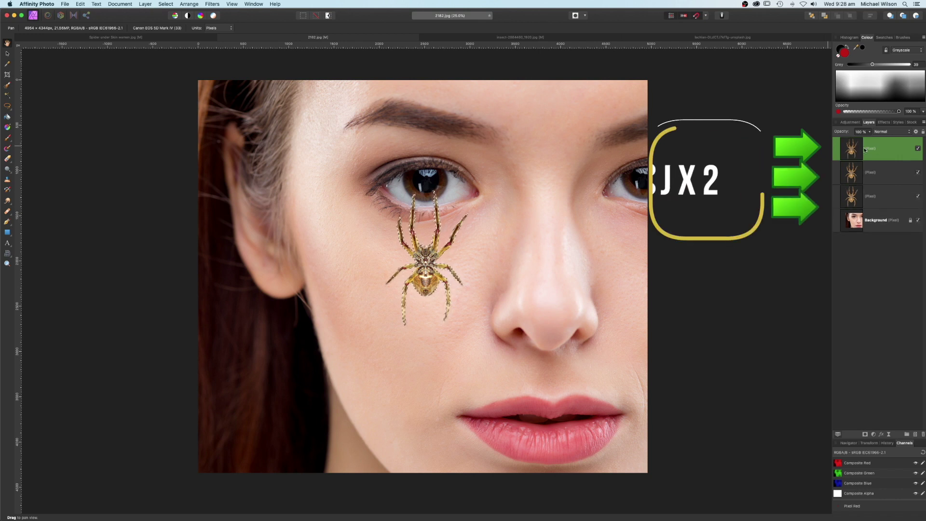
Rename the spider copies Black and White, then select the Black layer.
double_click(872, 149)
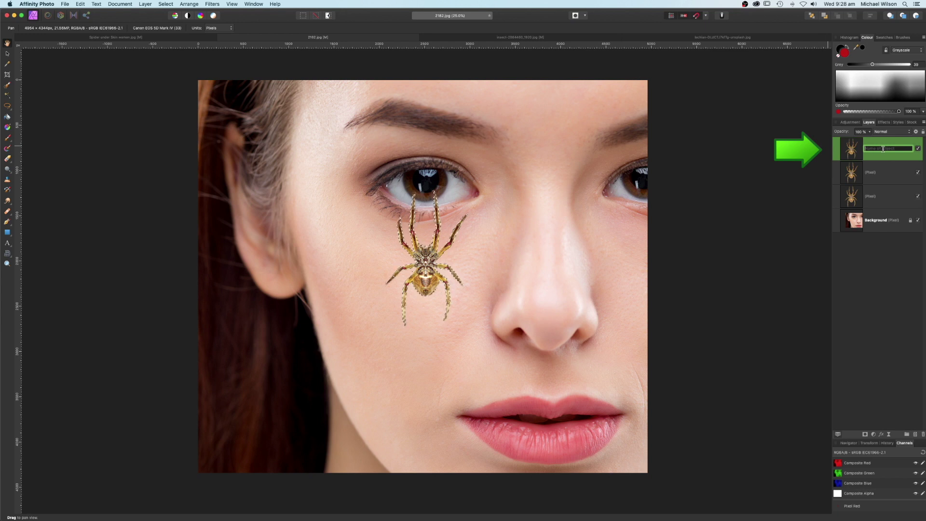
text(Sck)
key(Return)
click(873, 171)
double_click(874, 172)
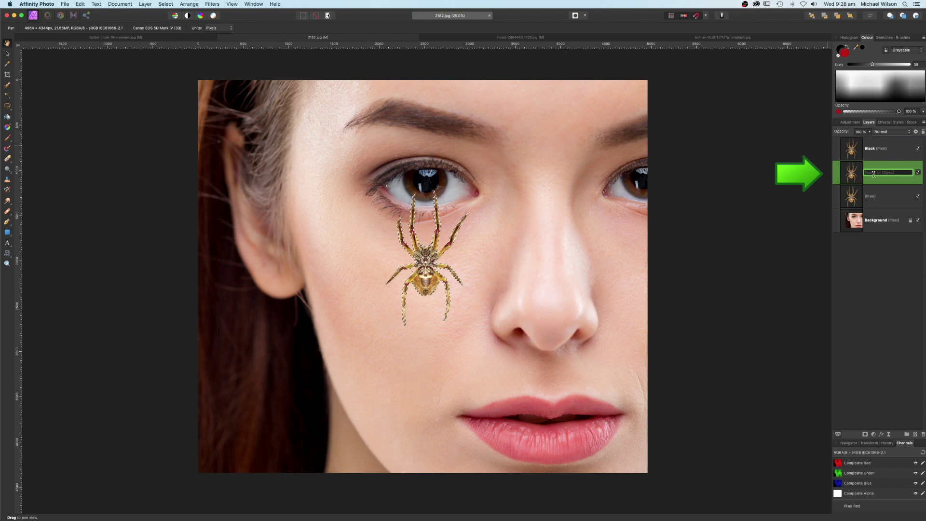
text(White)
key(Return)
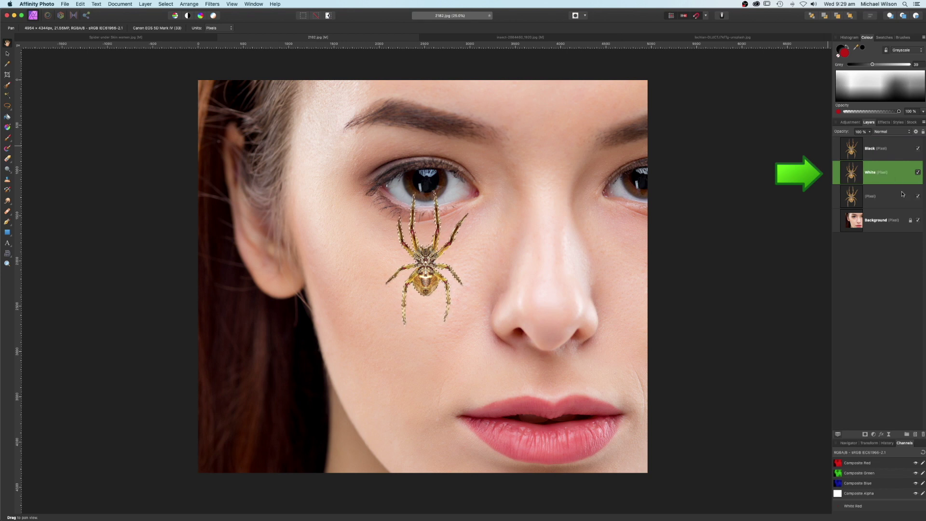
click(878, 148)
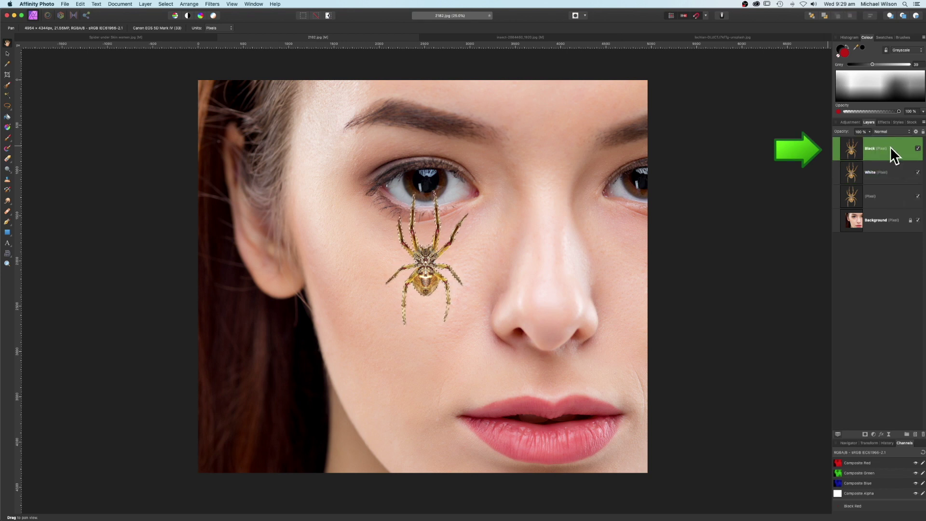
Set the Paint Brush to 100% opacity and flow with default black and white colours.
click(10, 140)
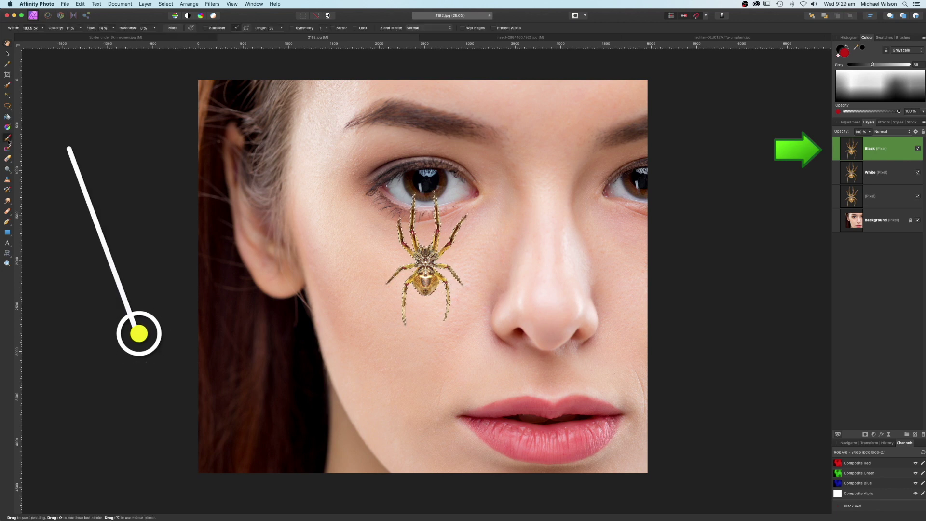
click(71, 28)
drag(77, 36, 217, 36)
click(103, 29)
click(154, 27)
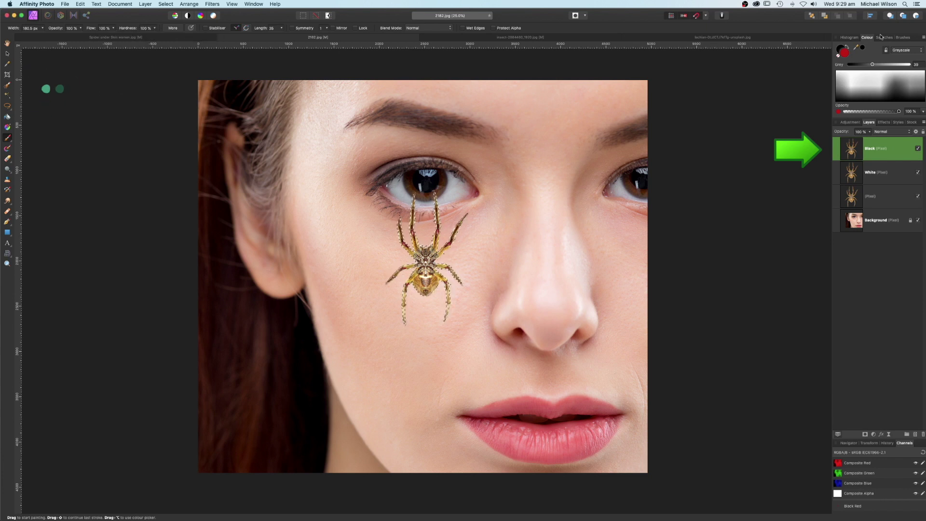
key(d)
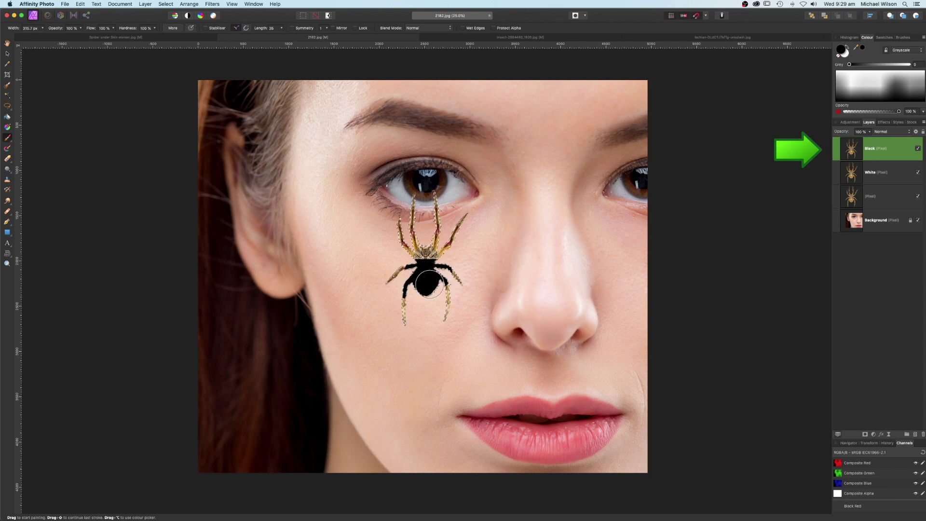
Paint the spider's legs and body on the Black layer solid black.
mouse_move(392, 325)
mouse_down()
mouse_move(443, 215)
mouse_move(367, 282)
mouse_up()
drag(465, 289, 463, 312)
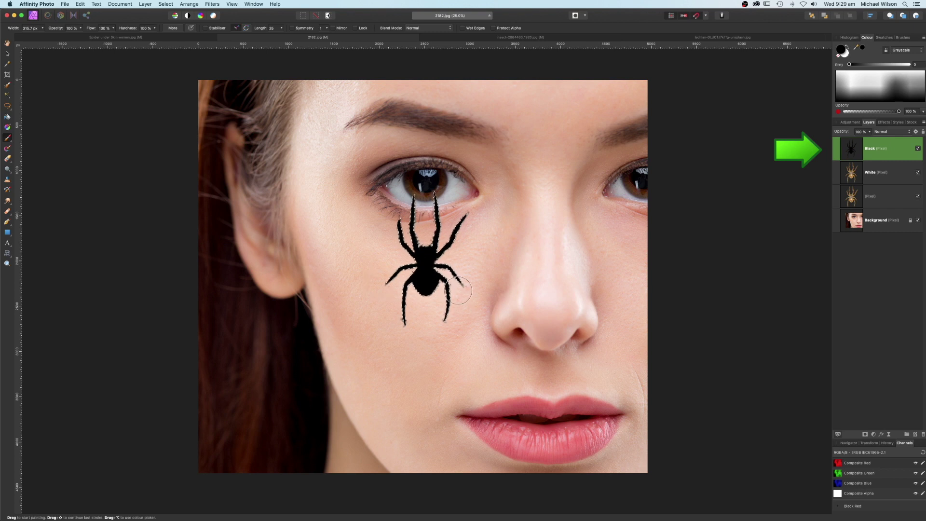
click(854, 175)
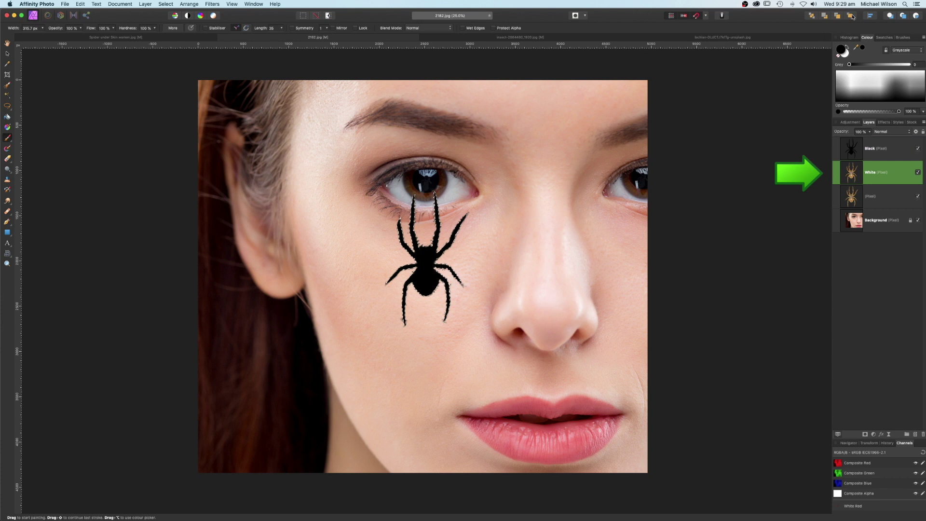
Switch to white, hide the Black layer, and paint every spider leg white.
click(841, 51)
click(918, 149)
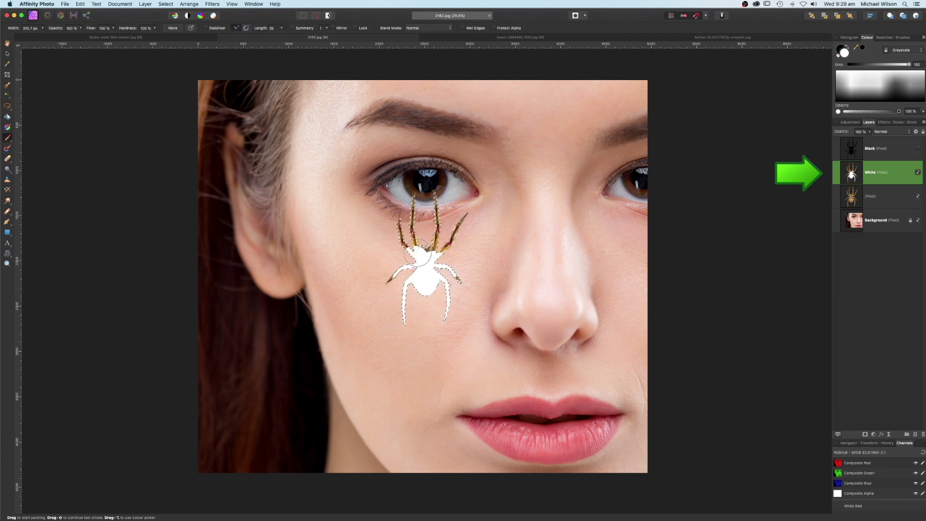
drag(417, 253, 413, 265)
drag(434, 217, 460, 235)
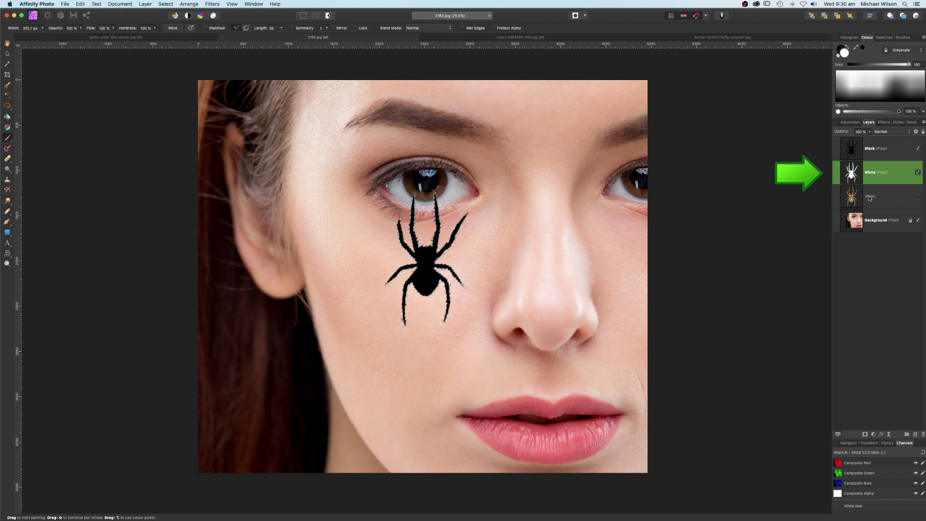
Set the Black layer's blend mode to Soft Light.
click(848, 152)
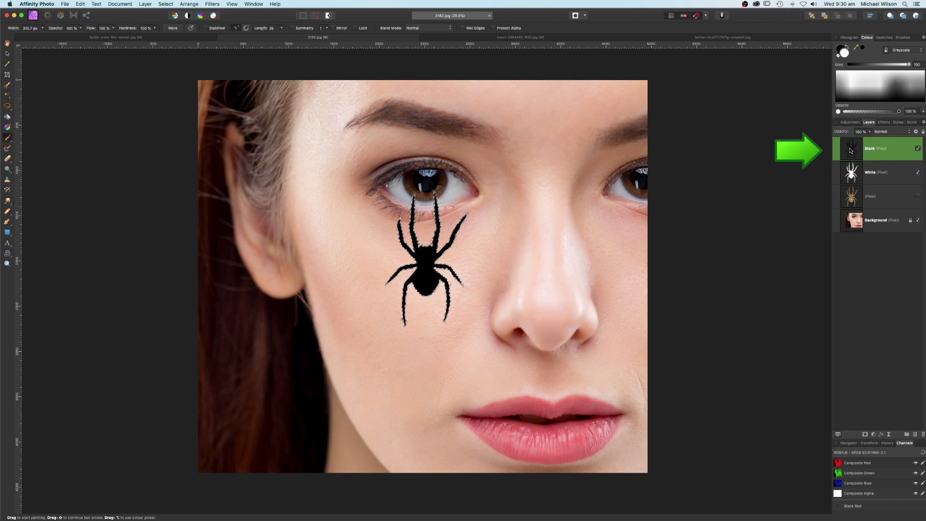
click(884, 132)
click(891, 211)
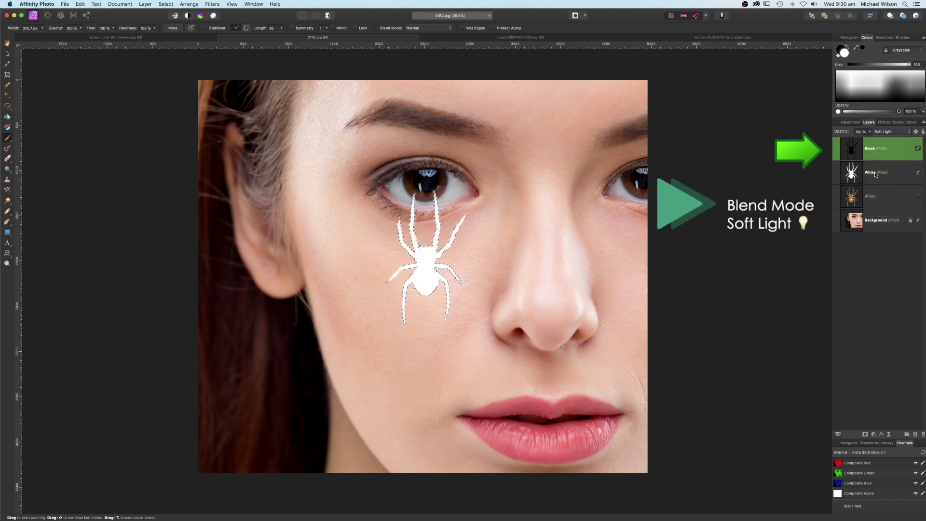
Set the White layer to Soft Light and clear the spider selection.
click(883, 172)
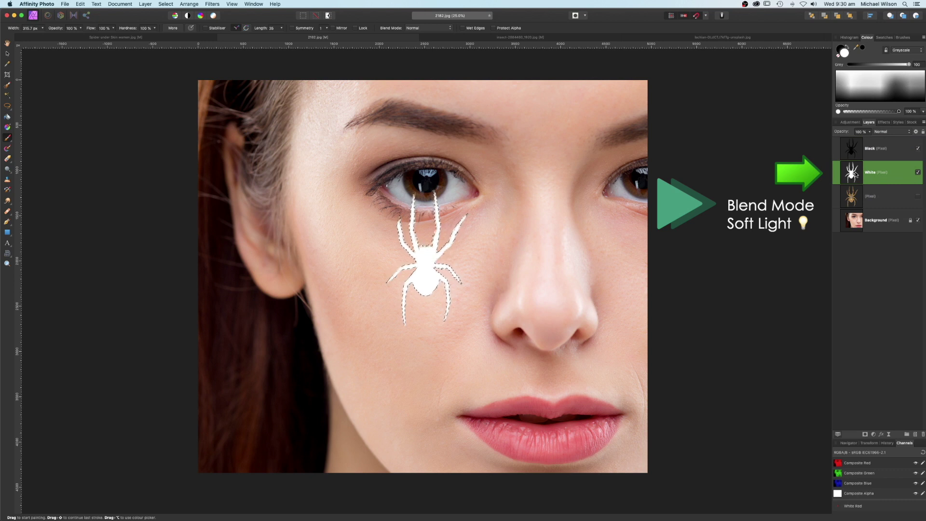
click(889, 135)
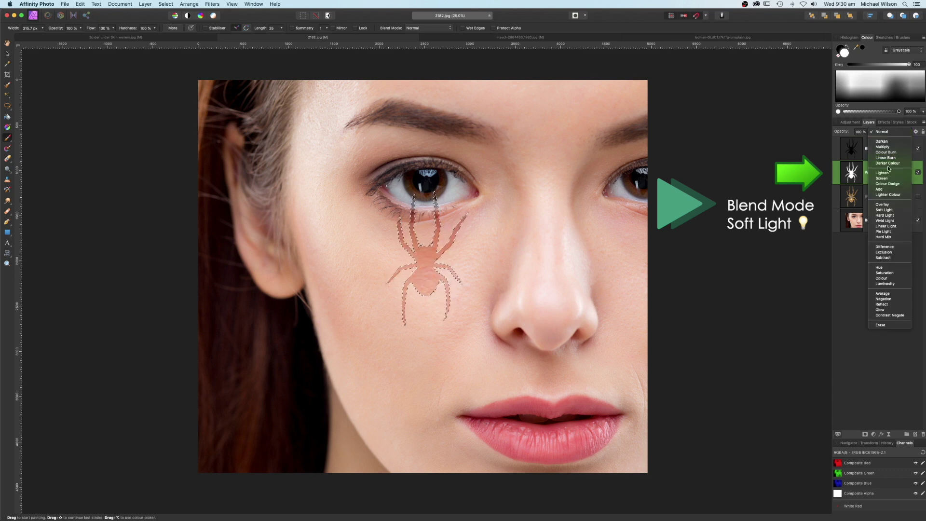
click(884, 209)
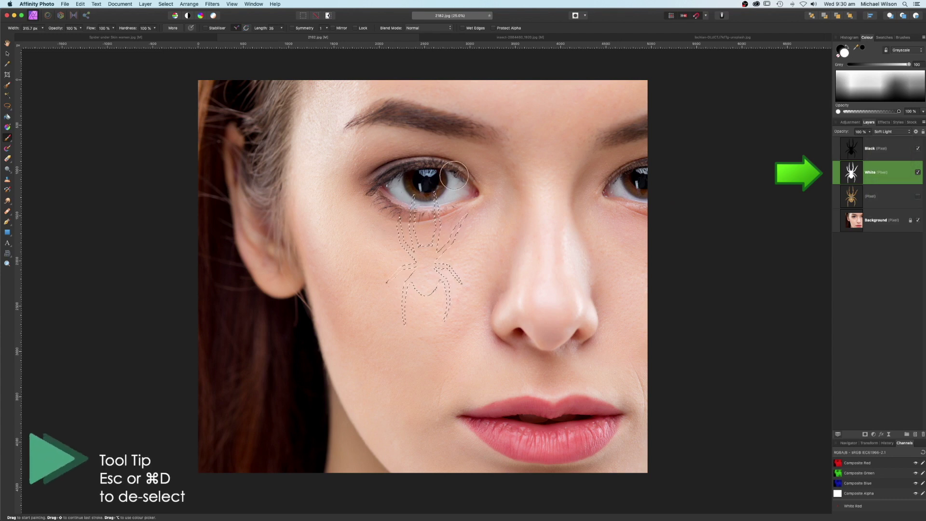
key(super+d)
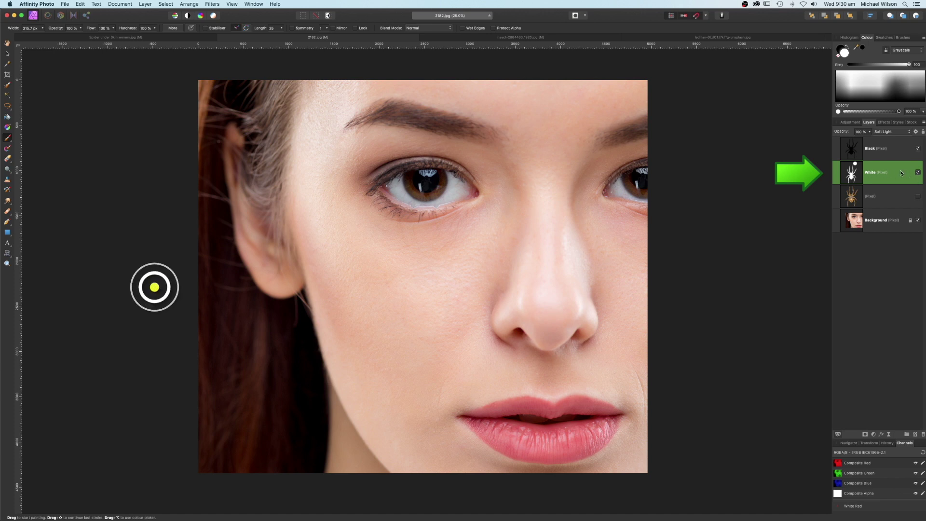
Nudge the White spider layer a few pixels down until the spider looks embossed.
click(9, 55)
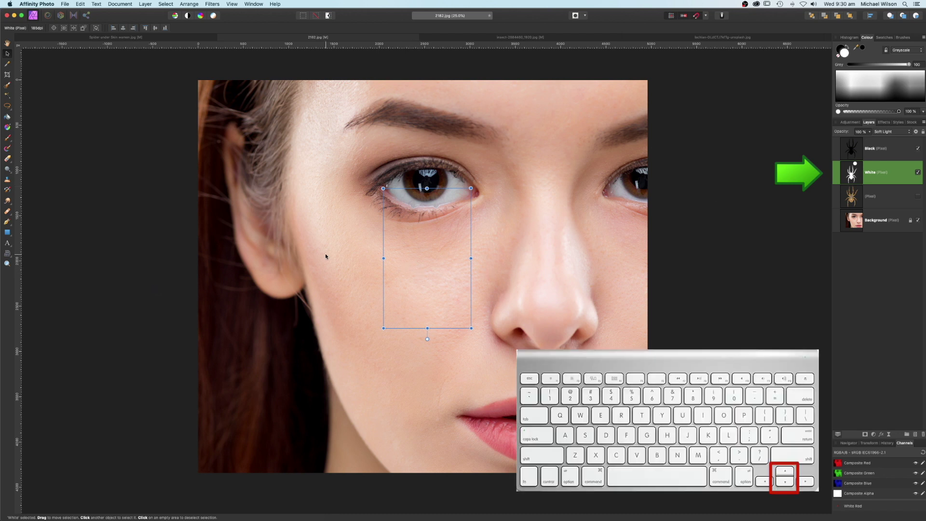
key(Down)
key(Down)
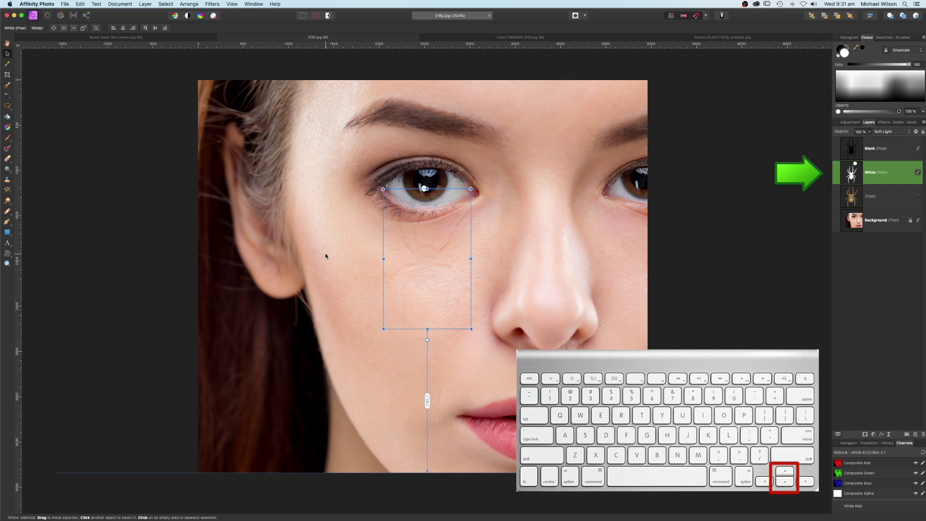
key(Down)
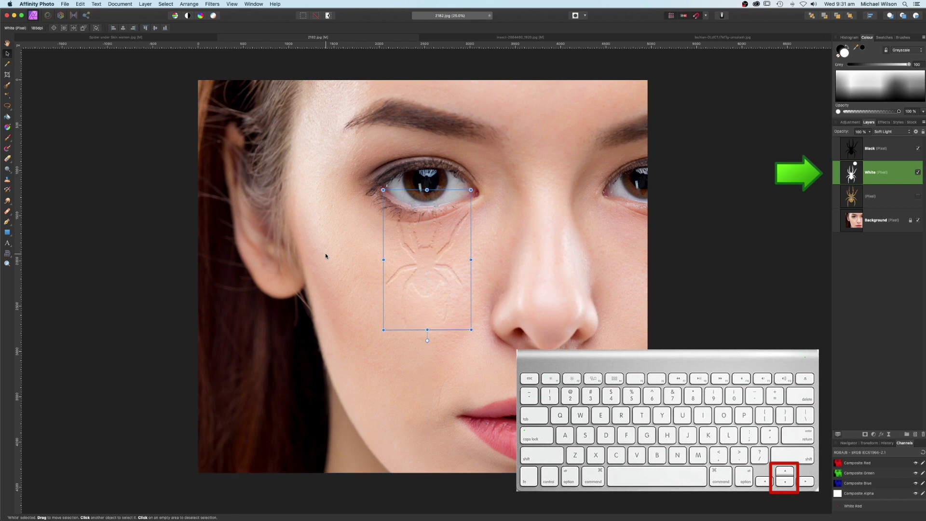
key(Down)
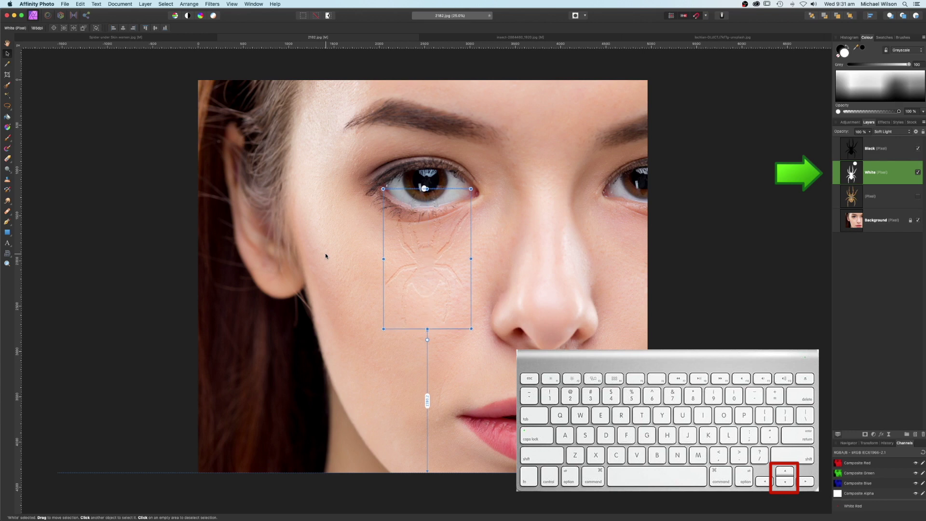
key(Up)
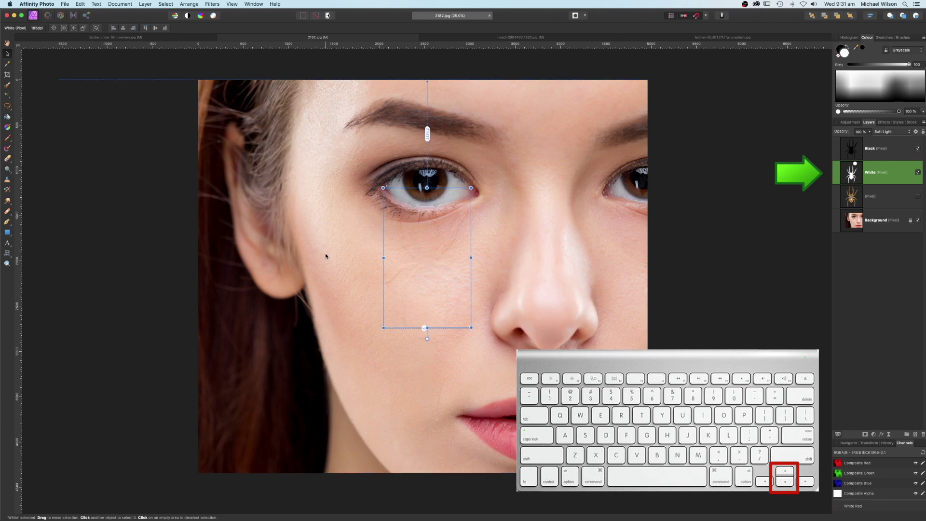
key(Down)
key(Down)
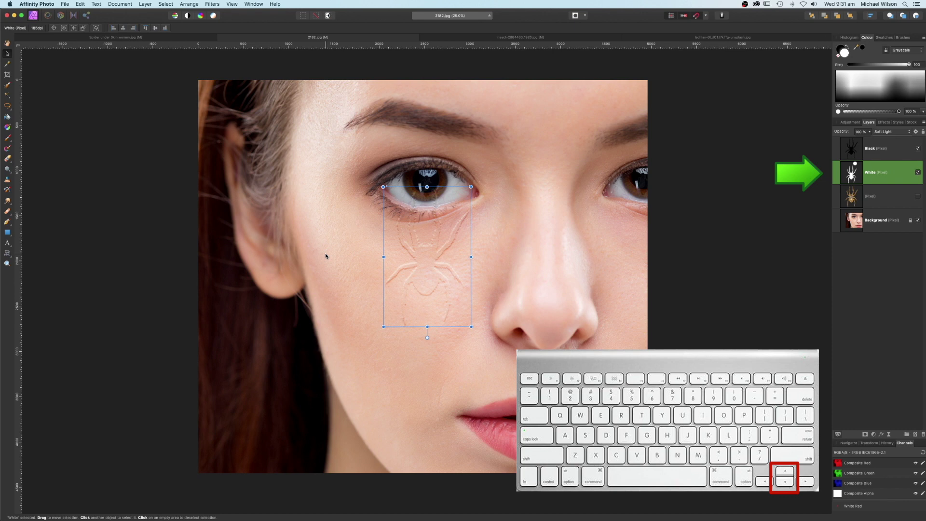
key(Down)
Show the original coloured spider layer and give it an inverted mask.
click(883, 199)
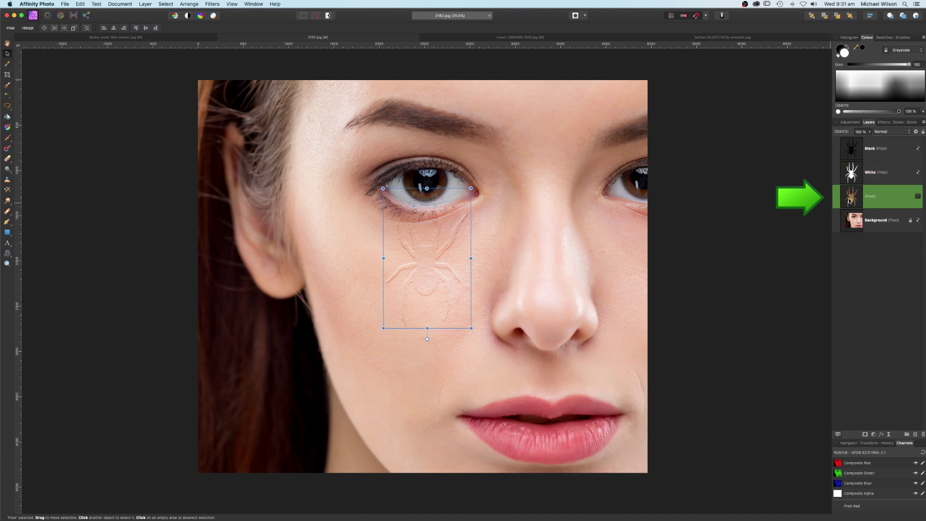
click(917, 197)
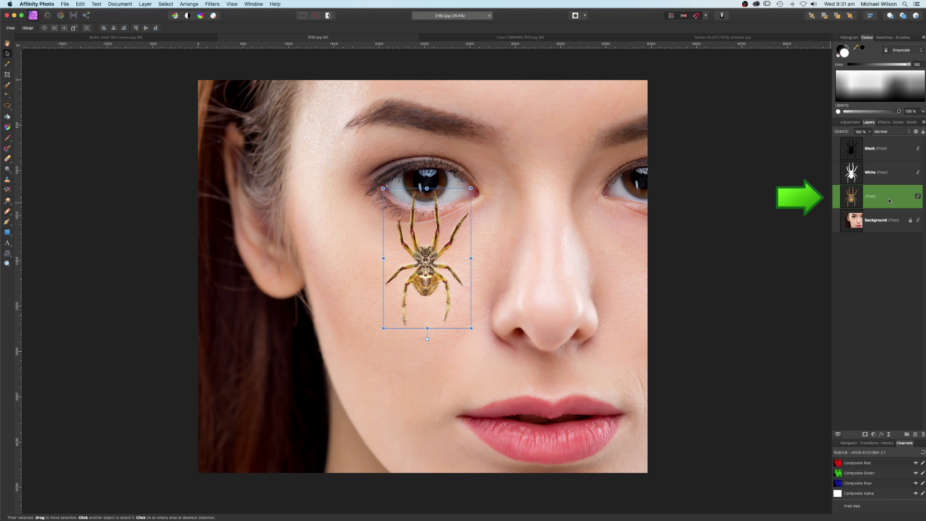
click(866, 435)
click(860, 220)
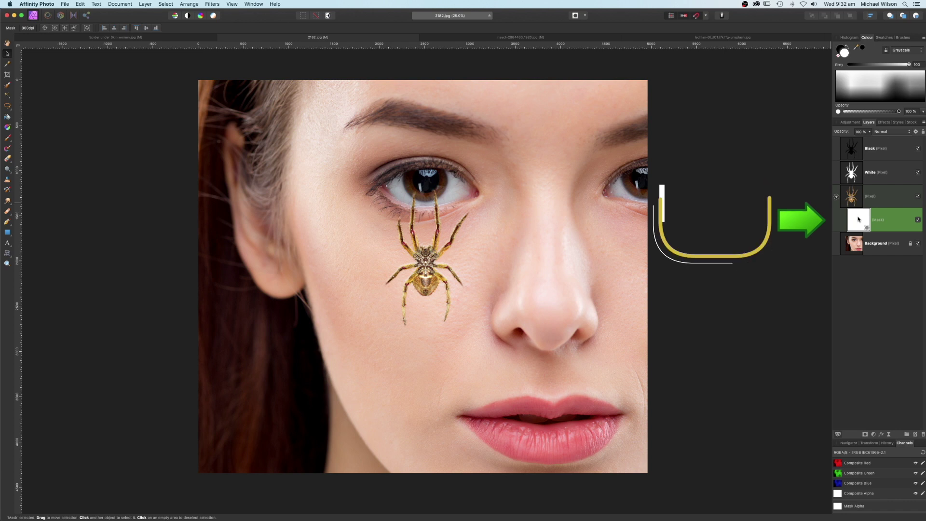
key(super+i)
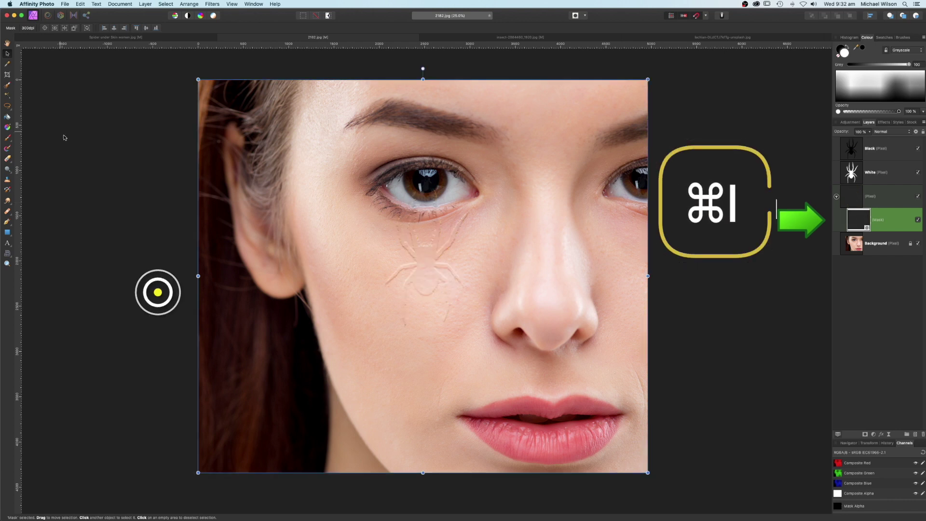
Paint the mask over the spider with a 15% opacity, 15% flow, 0% hardness brush.
click(8, 142)
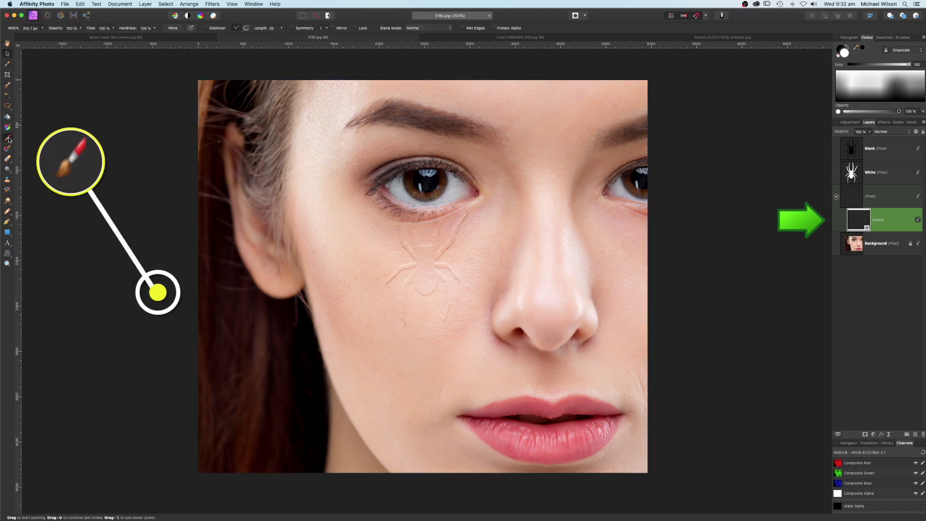
drag(79, 37, 39, 39)
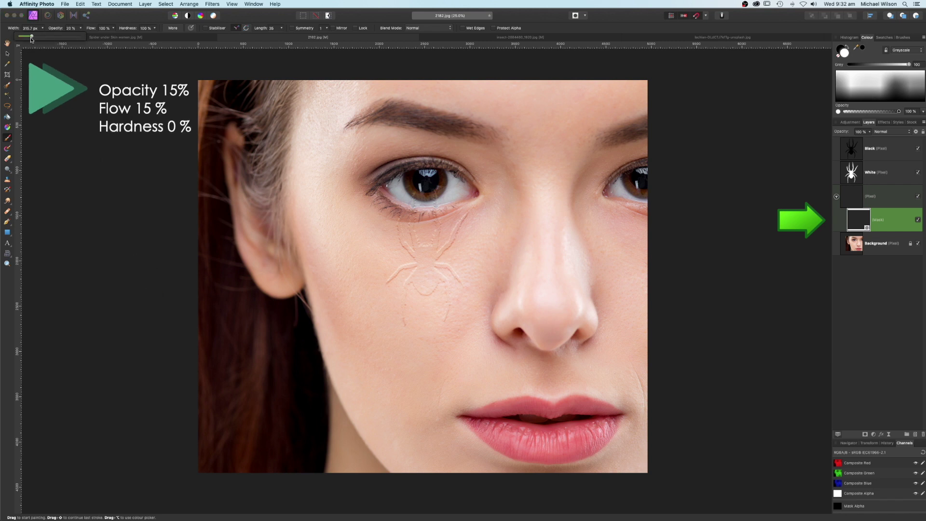
drag(29, 38, 27, 37)
click(116, 29)
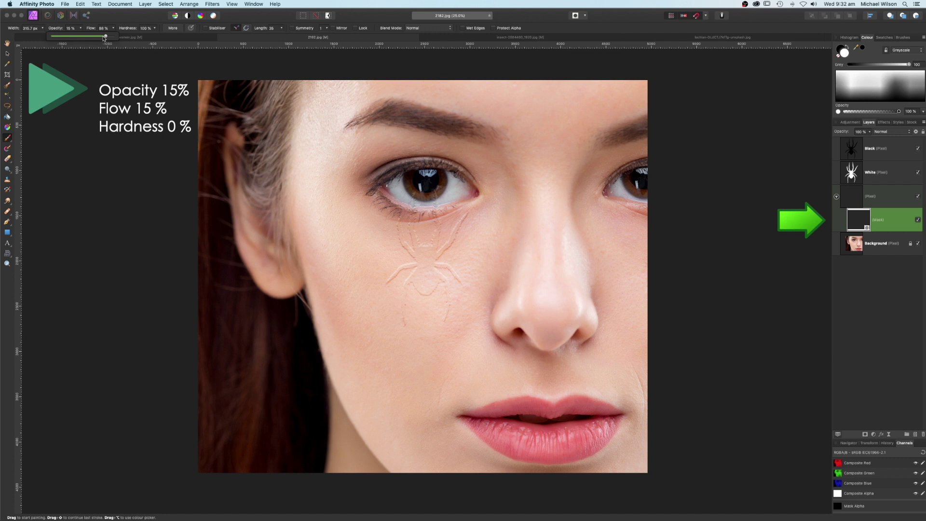
drag(114, 38, 62, 37)
click(156, 29)
drag(156, 38, 93, 37)
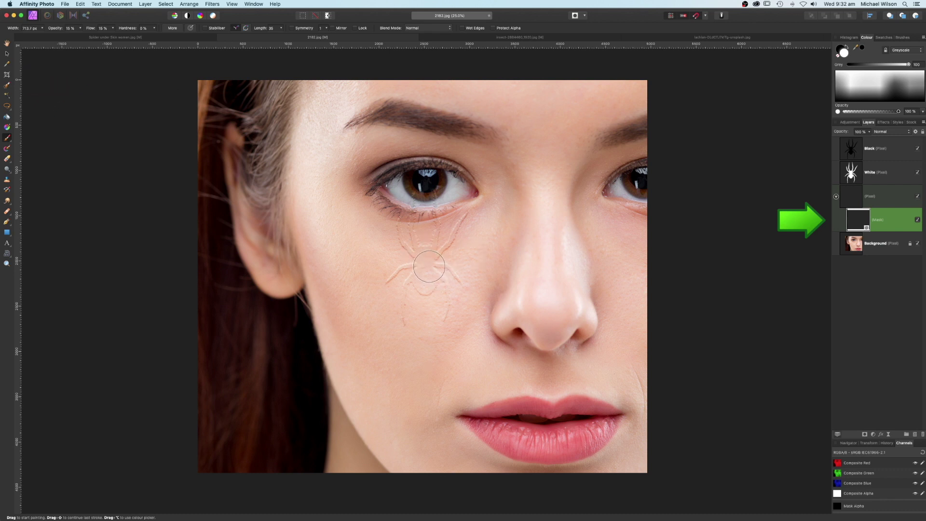
mouse_move(443, 294)
mouse_down()
mouse_move(418, 259)
mouse_move(395, 280)
mouse_move(463, 286)
mouse_up()
Set brush opacity and flow to 100% and paint the spider's front legs into the iris.
click(80, 27)
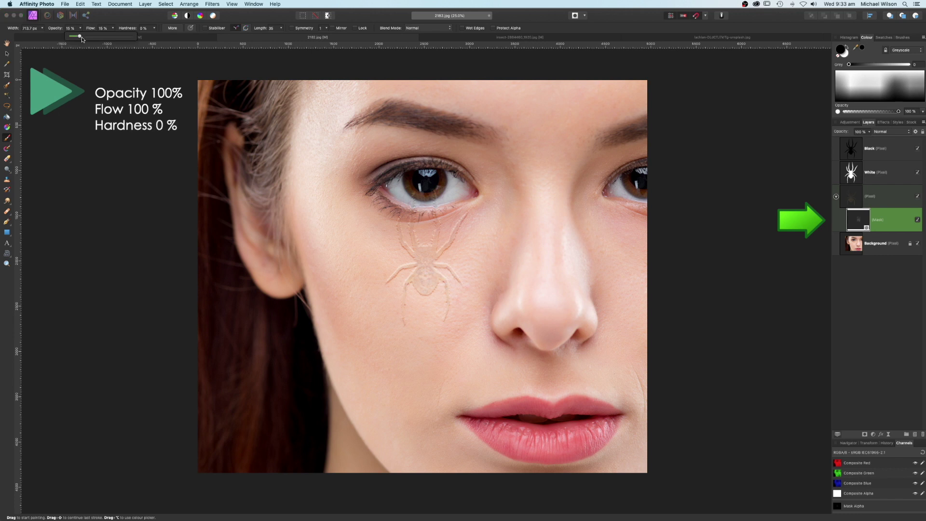
drag(72, 36, 131, 36)
click(111, 30)
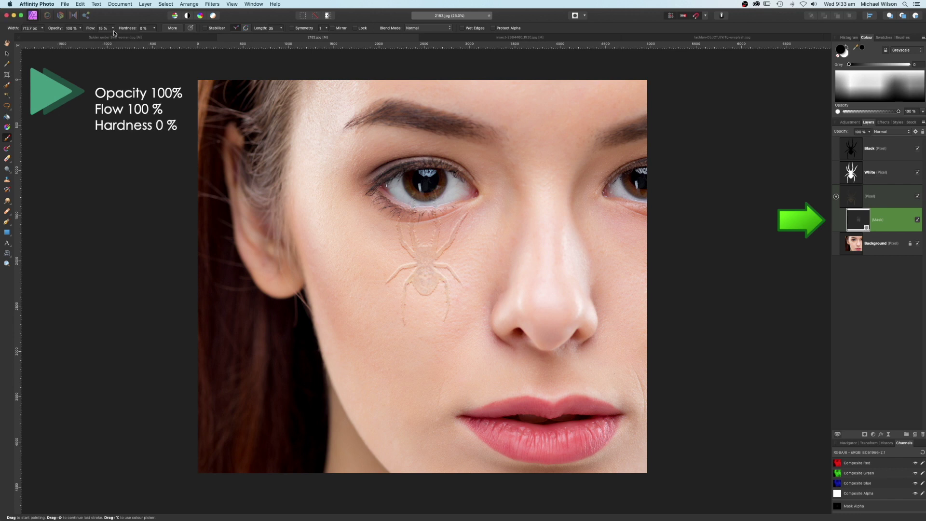
click(114, 30)
drag(118, 36, 164, 36)
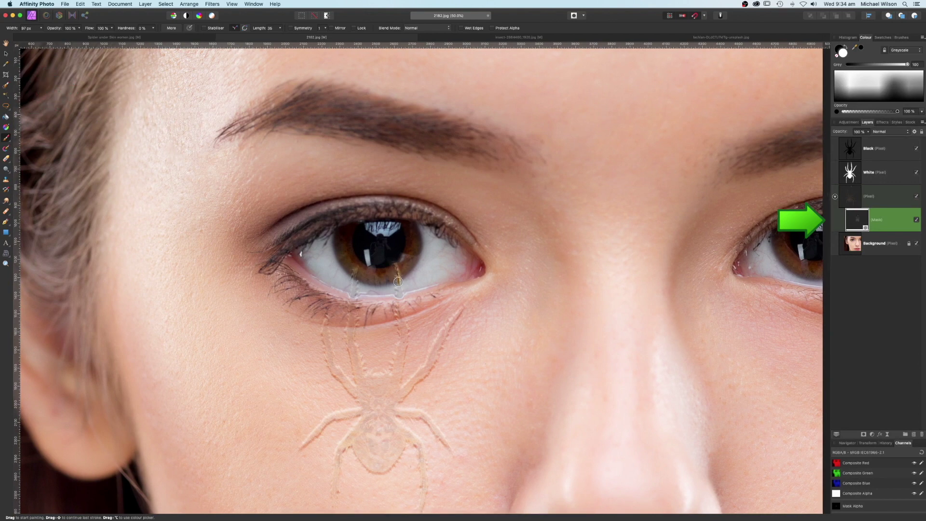
mouse_move(398, 263)
mouse_down()
mouse_move(398, 286)
mouse_move(356, 287)
mouse_up()
scroll(355, 282, down, 1)
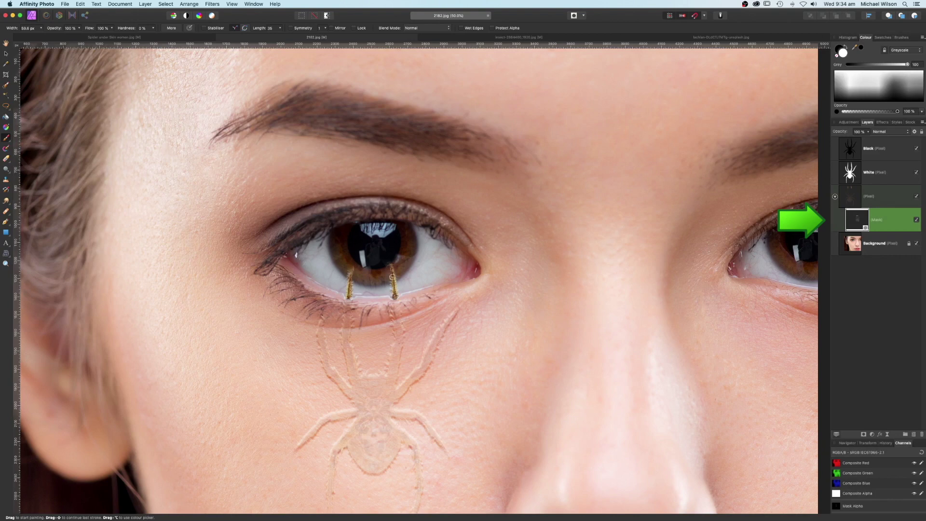
key(super+0)
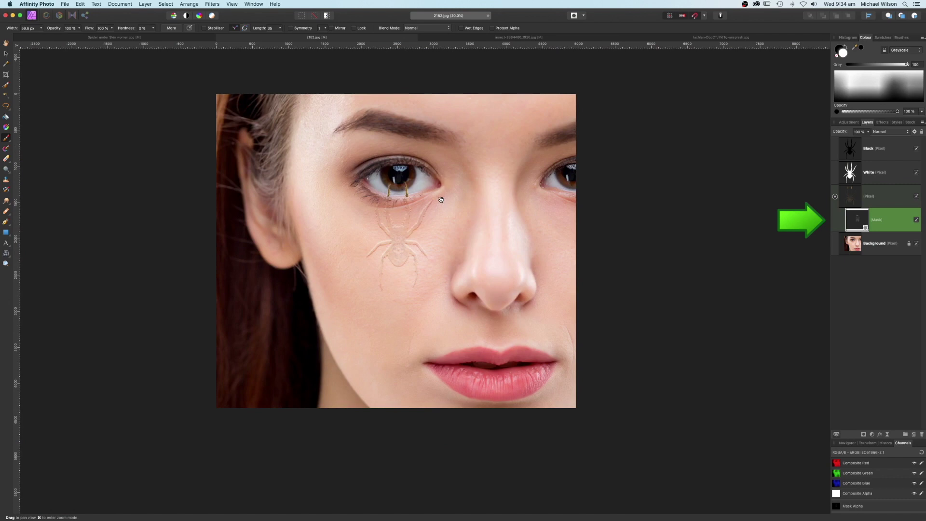
Select the Black layer, lower brush flow to about 20%, and make black the painting colour.
click(854, 152)
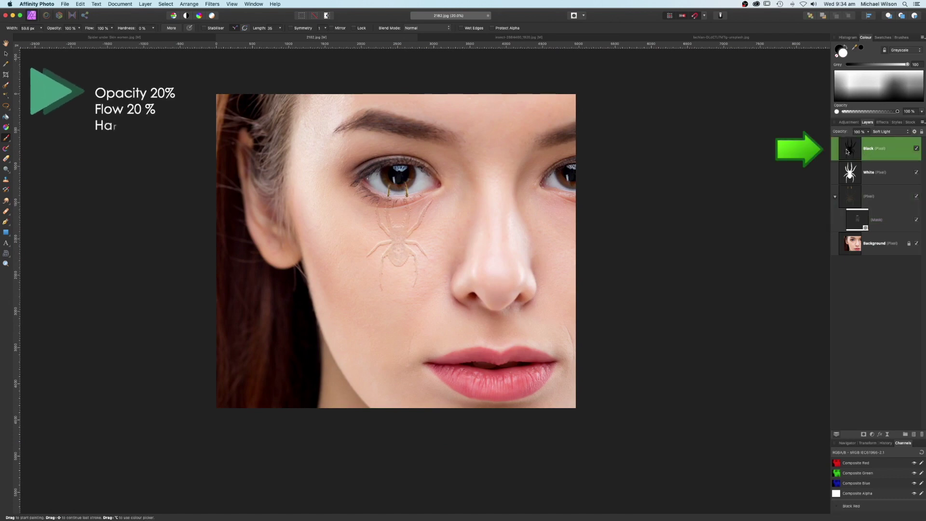
click(111, 29)
drag(113, 37, 71, 38)
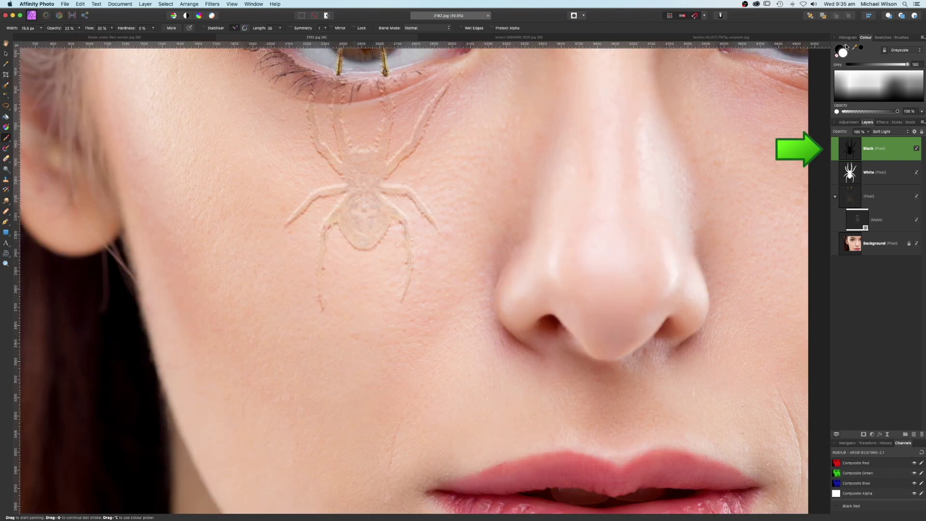
click(847, 47)
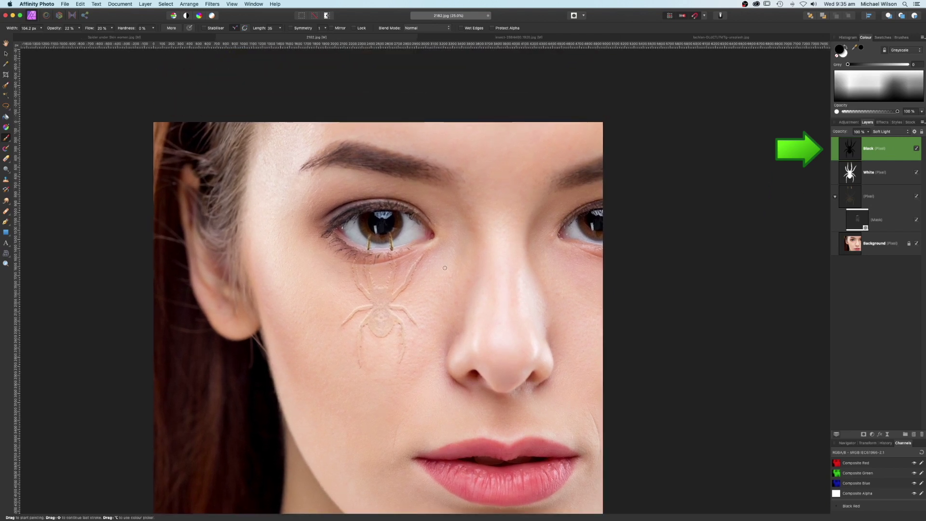
scroll(444, 268, down, 3)
scroll(437, 225, up, 2)
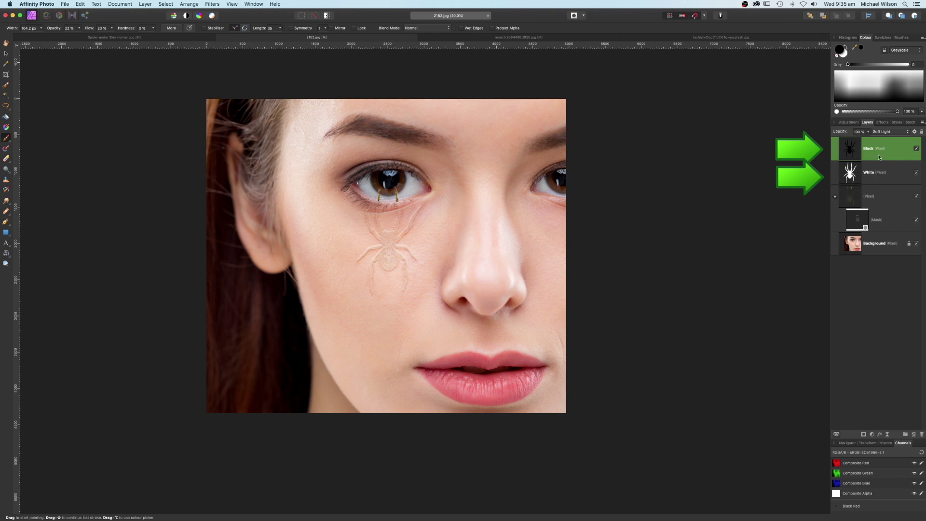
Group the White and Black spider layers and add a slight Live Gaussian Blur.
shift+click(874, 174)
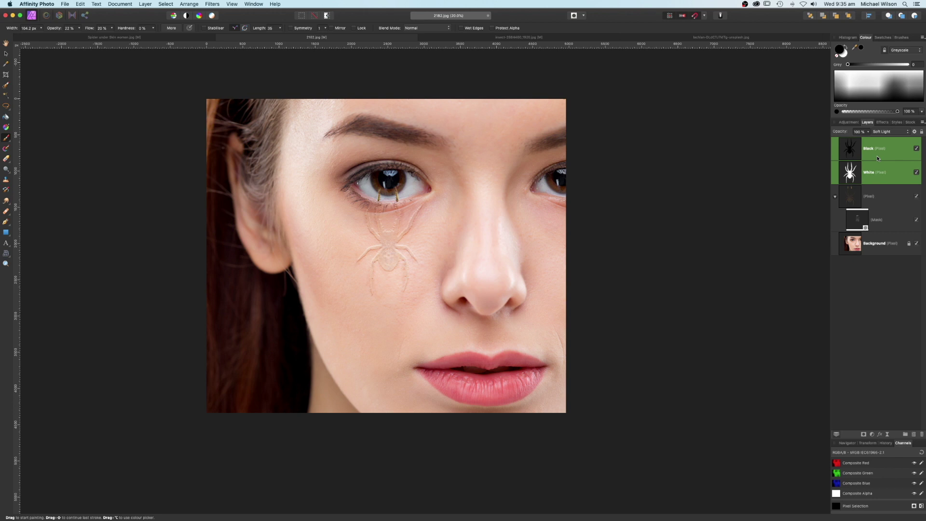
key(super+g)
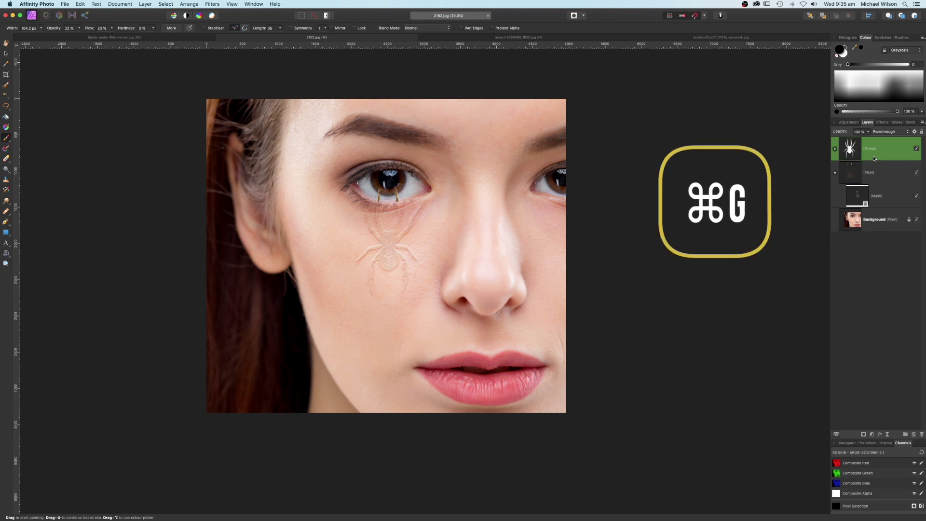
click(892, 434)
click(883, 437)
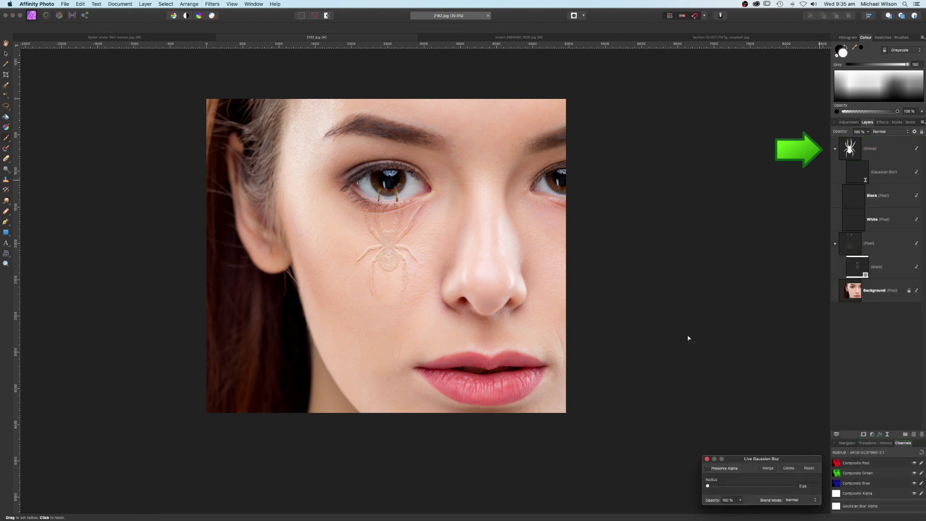
drag(707, 489, 710, 488)
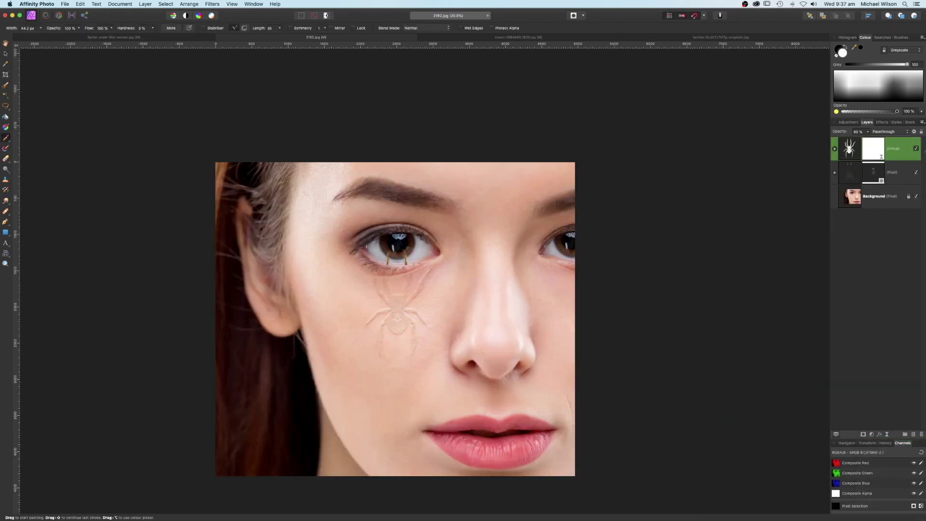
Add a new pixel layer in Overlay mode and pick bright yellow as the colour.
click(905, 435)
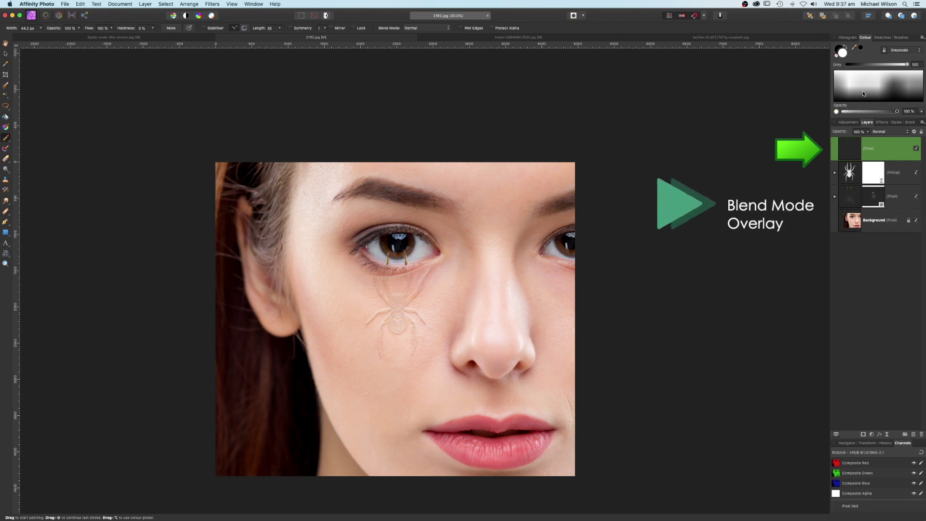
click(885, 133)
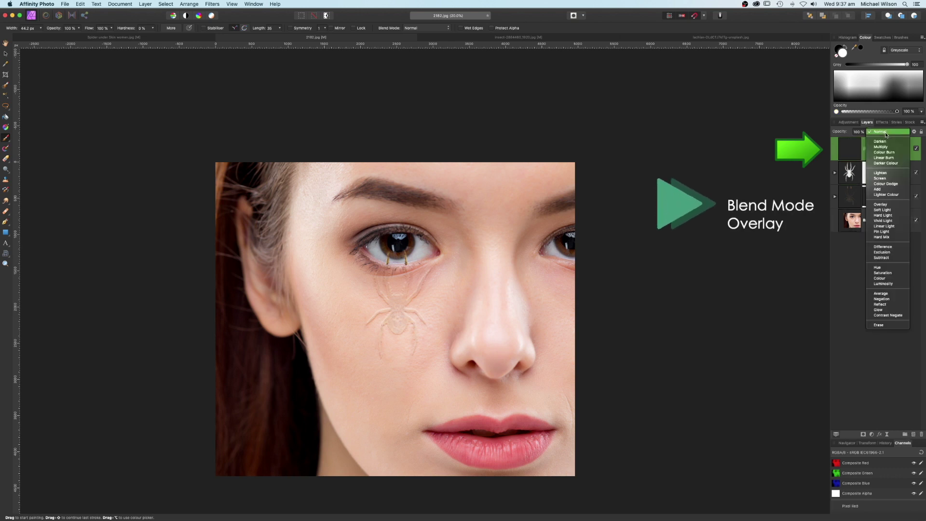
click(888, 204)
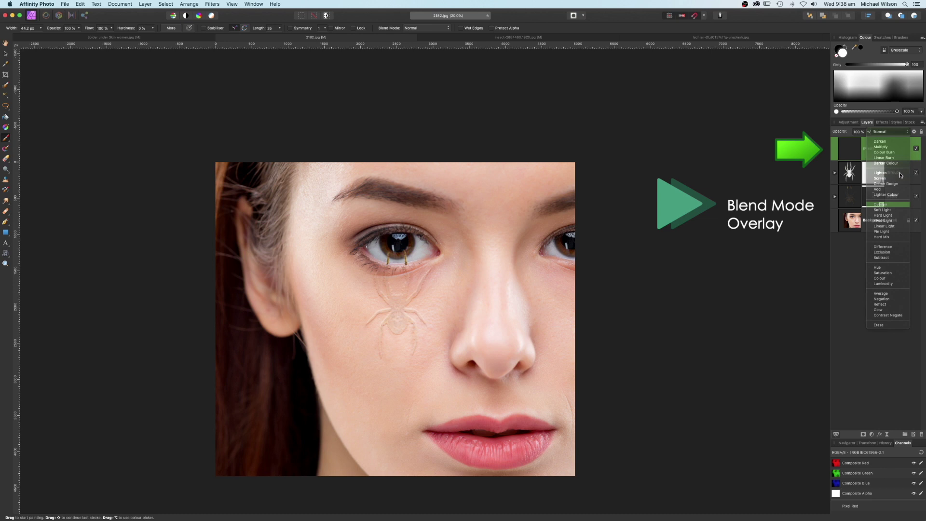
double_click(873, 172)
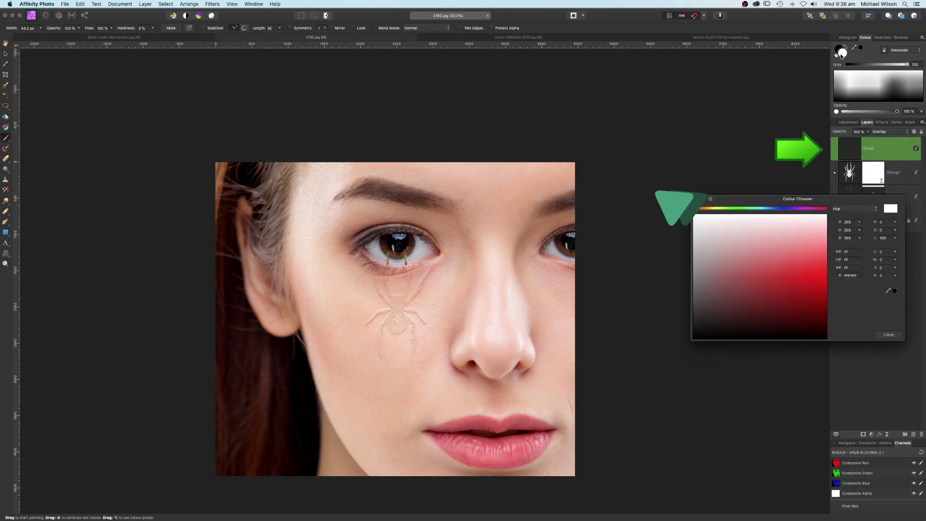
click(717, 210)
click(824, 265)
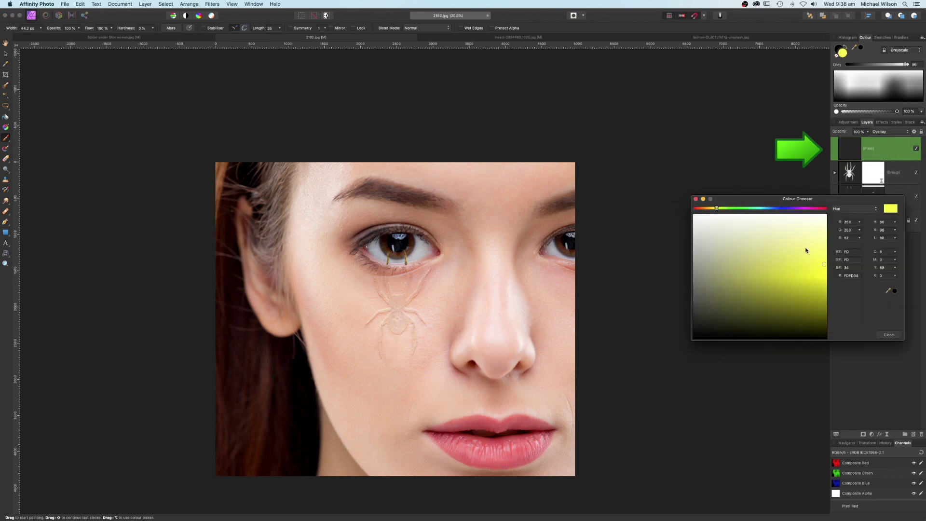
click(698, 200)
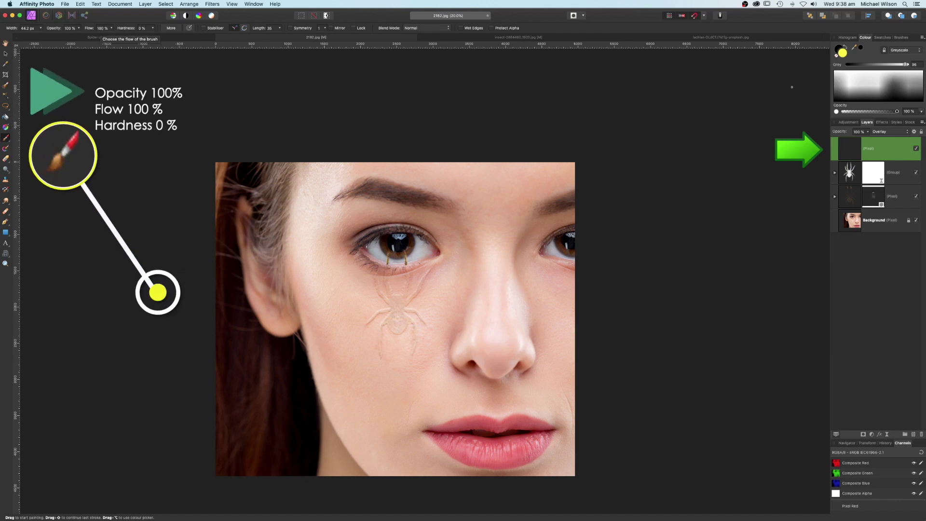
scroll(405, 289, up, 5)
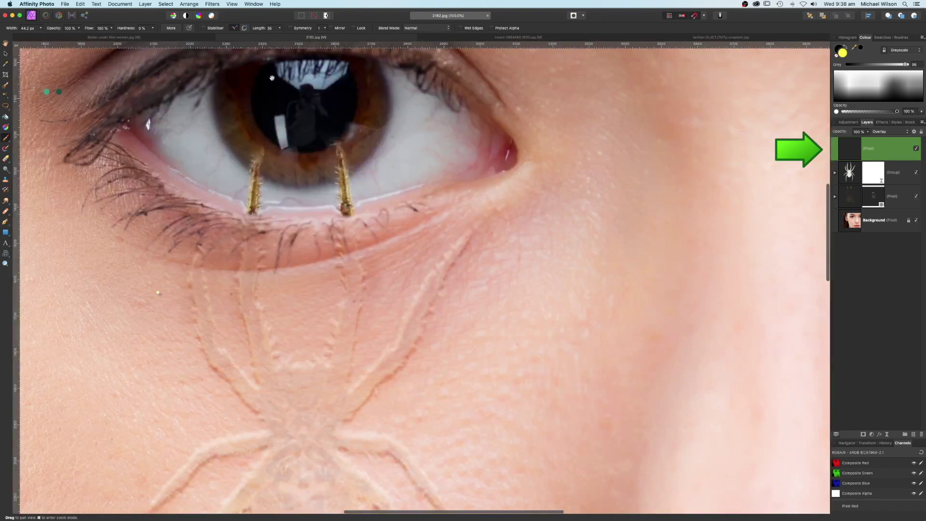
scroll(271, 78, down, 4)
scroll(291, 204, up, 1)
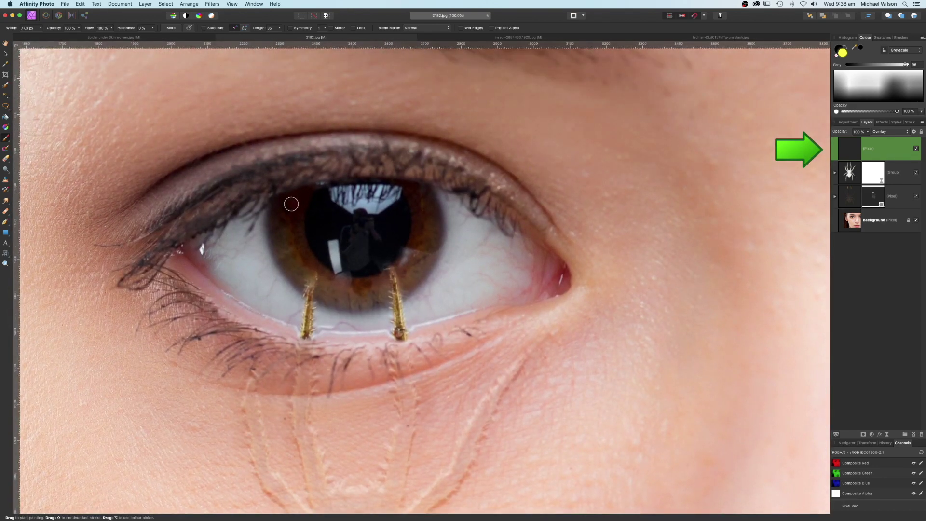
Paint yellow over the iris on the Overlay pixel layer.
mouse_move(291, 204)
mouse_down()
mouse_move(295, 250)
mouse_move(282, 214)
mouse_move(281, 239)
mouse_move(294, 203)
mouse_move(335, 286)
mouse_move(369, 286)
mouse_move(341, 299)
mouse_move(359, 300)
mouse_move(333, 299)
mouse_move(325, 289)
mouse_move(391, 290)
mouse_move(426, 217)
mouse_move(409, 276)
mouse_move(314, 261)
mouse_move(290, 268)
mouse_move(337, 271)
mouse_move(402, 228)
mouse_up()
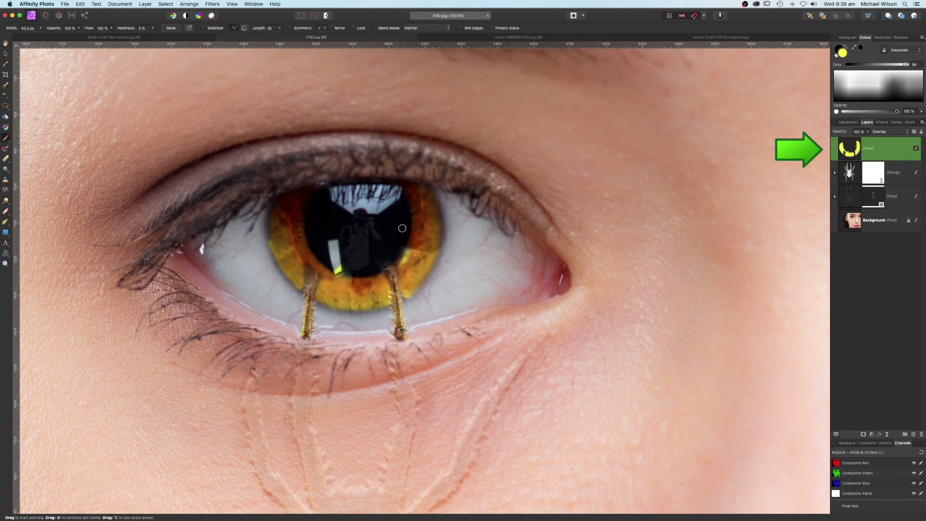
scroll(403, 228, down, 2)
scroll(403, 228, down, 2)
scroll(403, 229, down, 1)
scroll(402, 228, down, 1)
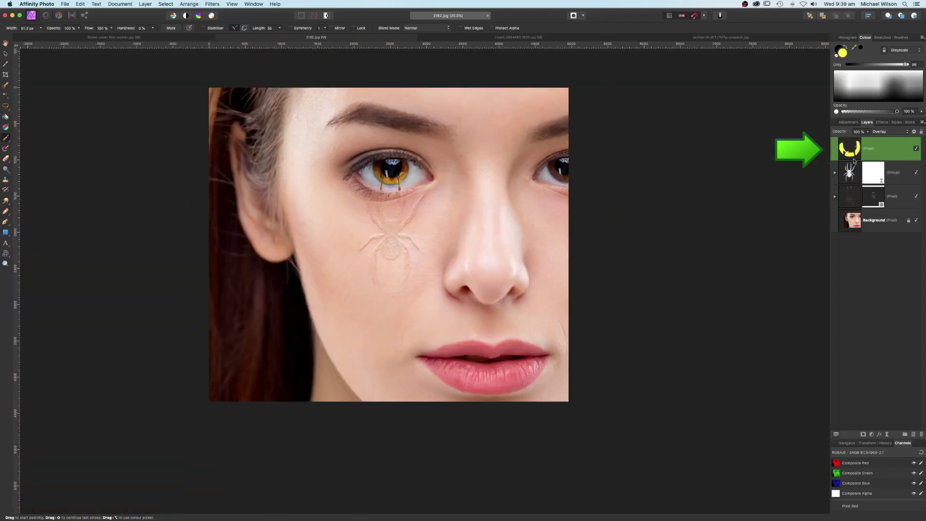
Lower brush opacity and flow to 10%, enlarge the brush, and view the whole portrait.
click(78, 29)
mouse_move(80, 38)
mouse_down()
mouse_move(23, 39)
mouse_move(71, 37)
mouse_up()
click(112, 29)
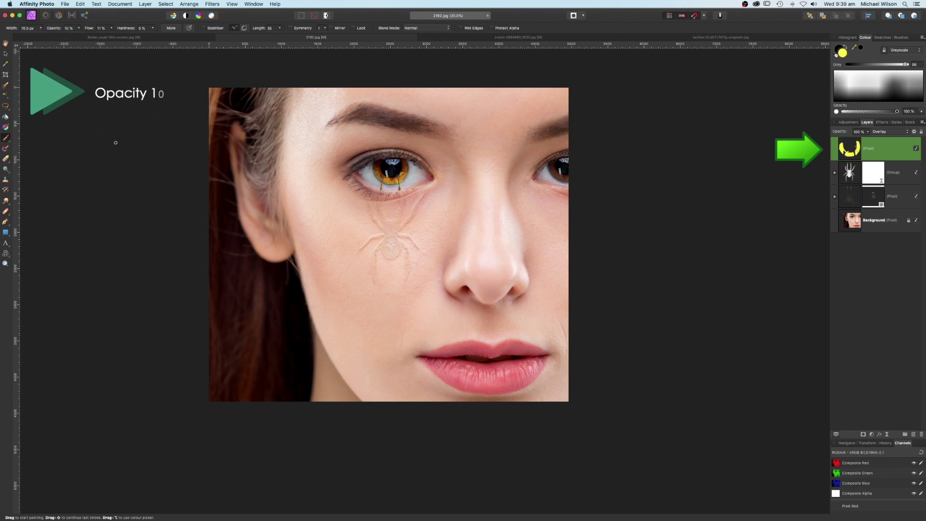
key(bracketright)
key(bracketright)
key(bracketright)
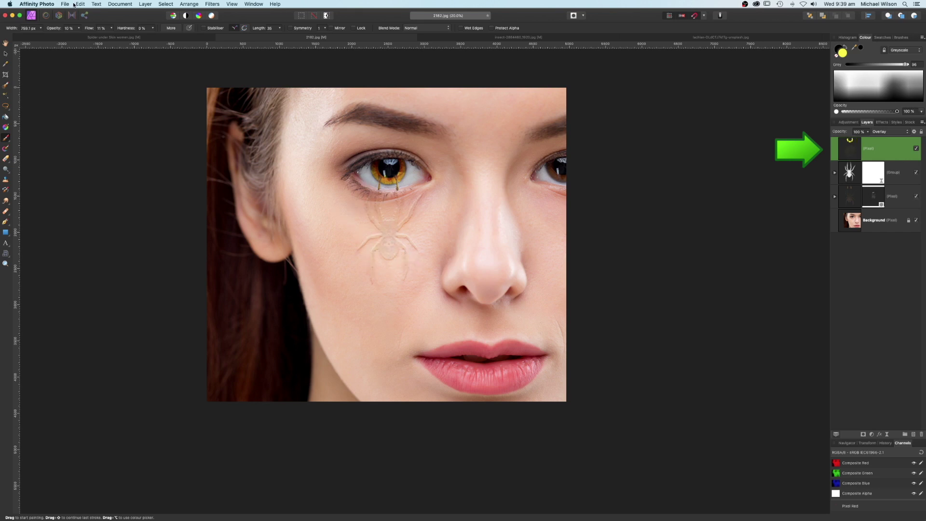
scroll(180, 188, down, 2)
key(space)
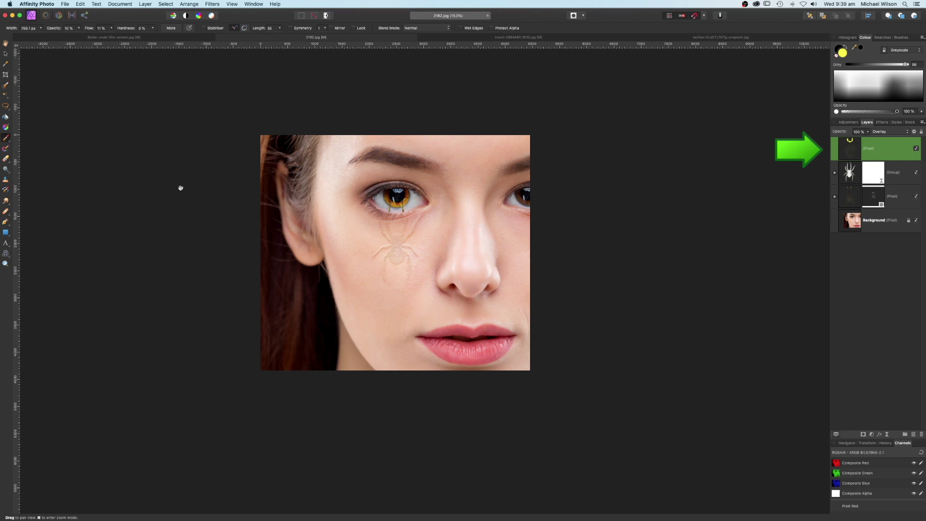
drag(368, 189, 344, 217)
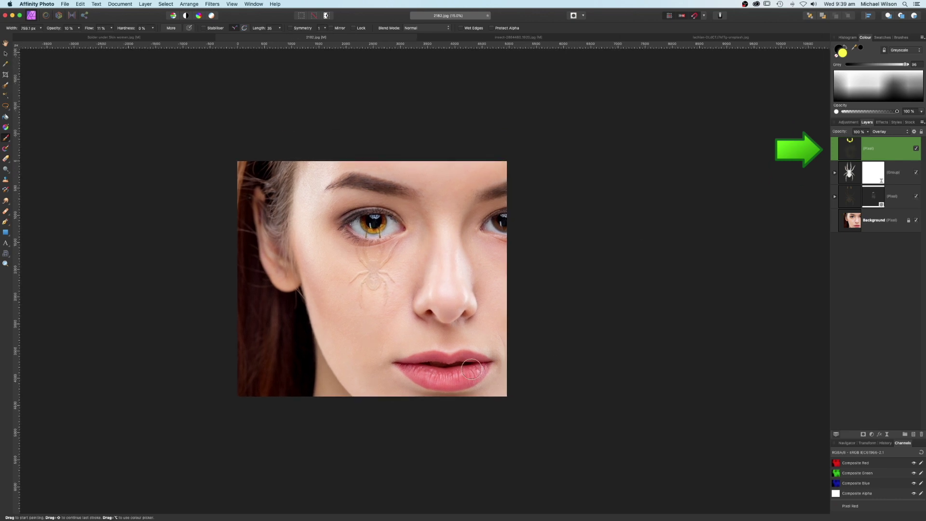
Copy the spider web image and paste it into the portrait as a new layer.
key(super+c)
click(676, 38)
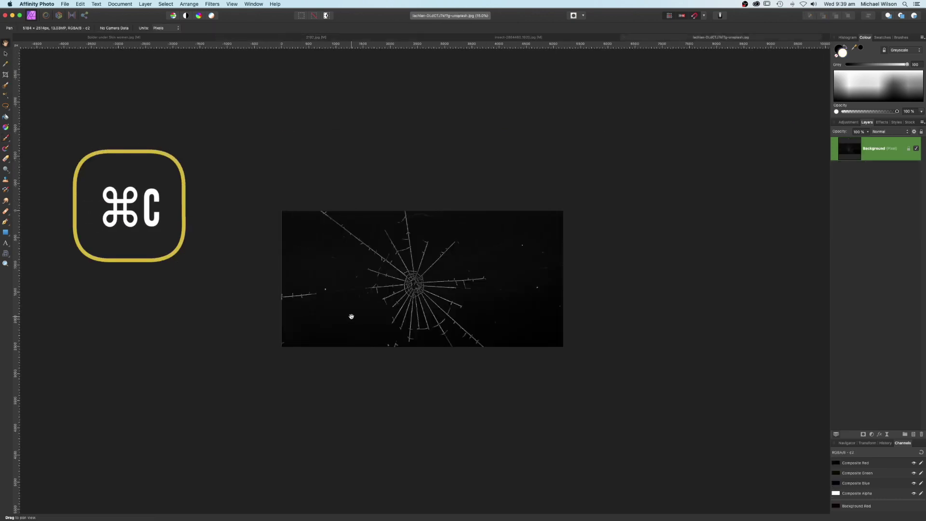
click(316, 37)
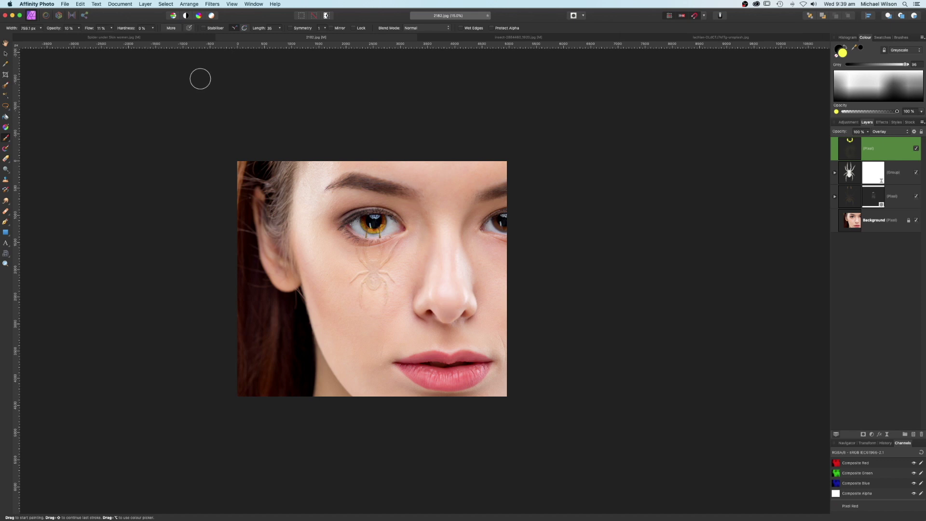
key(super+v)
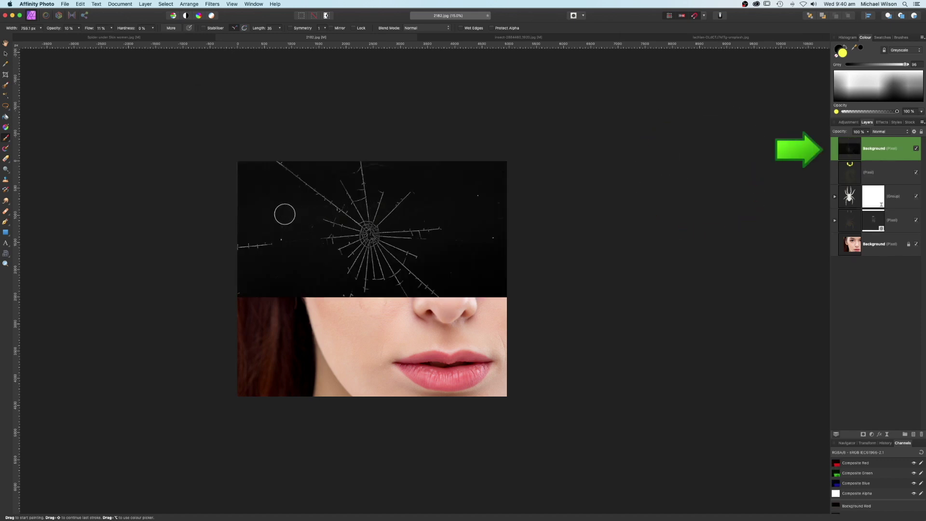
Set the web layer to Screen blend mode at about 50% opacity.
click(884, 131)
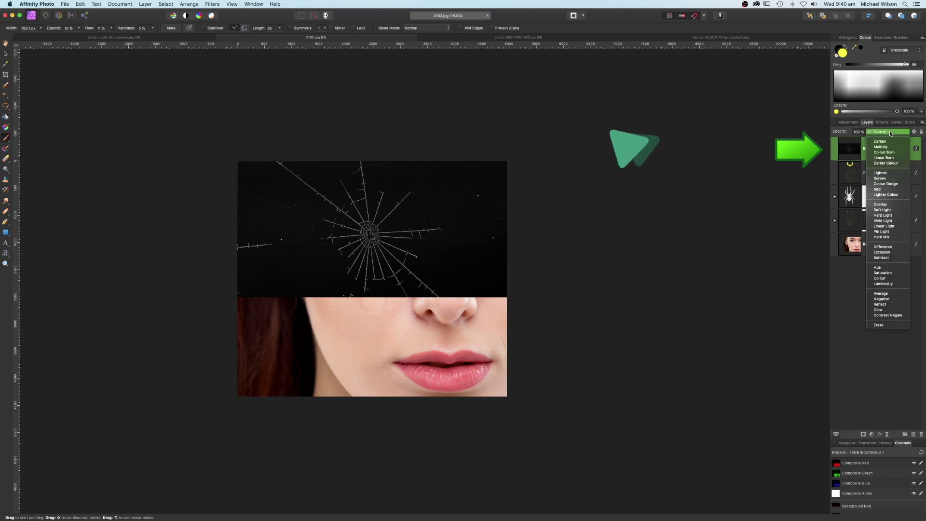
click(889, 178)
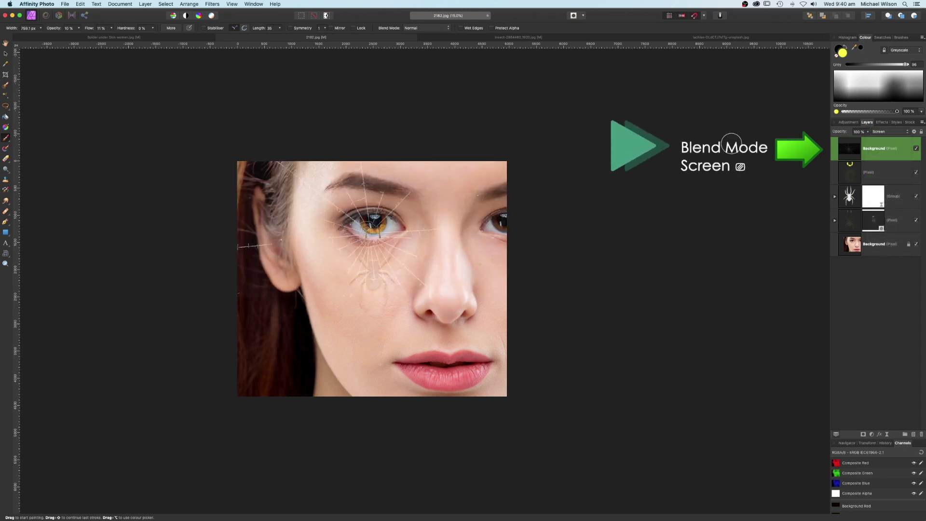
click(868, 132)
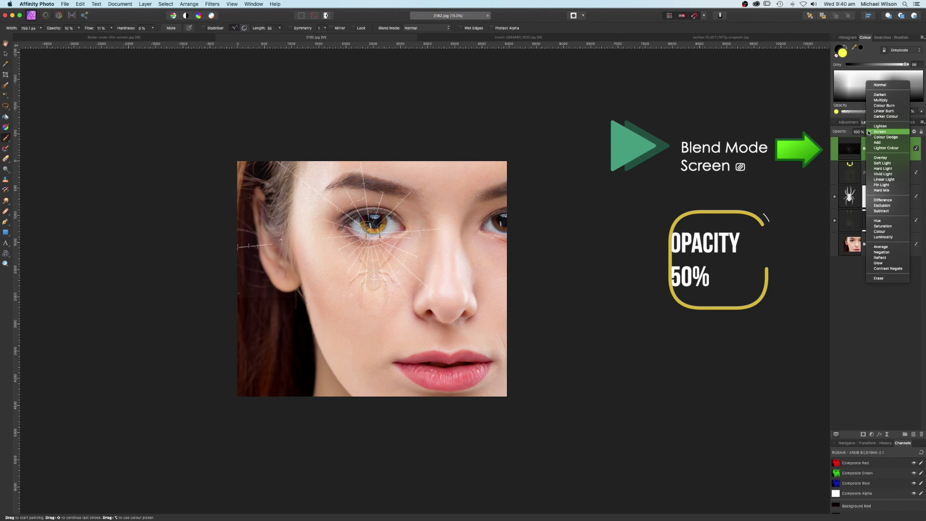
click(868, 132)
drag(865, 140, 844, 142)
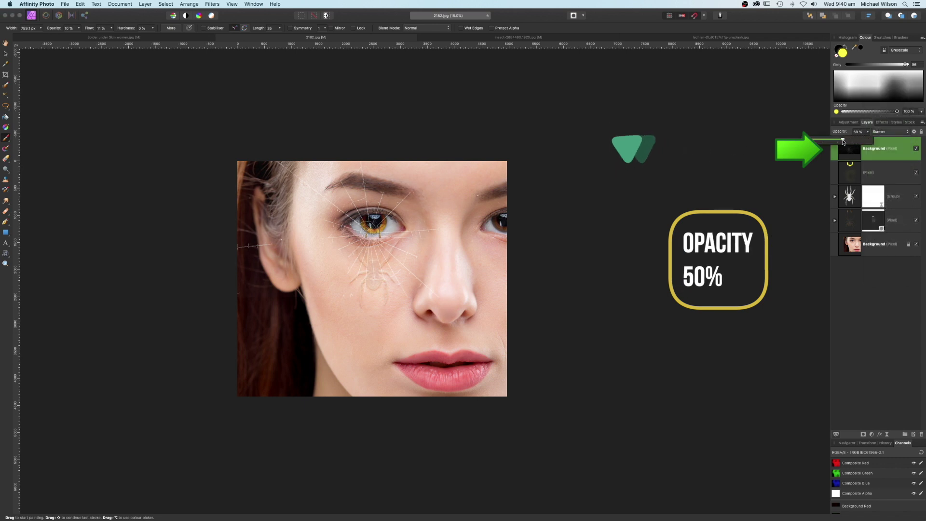
Flip the spider web layer horizontally with Arrange > Flip Horizontal.
key(v)
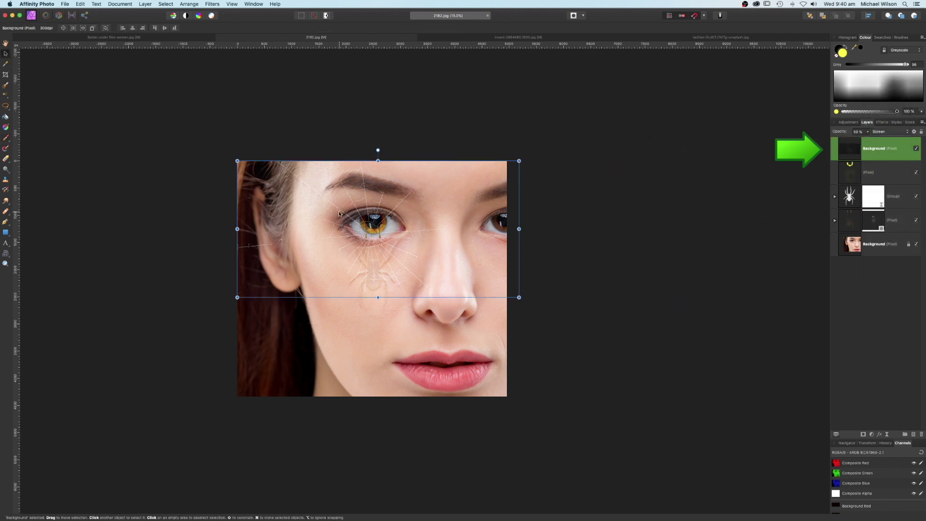
click(190, 5)
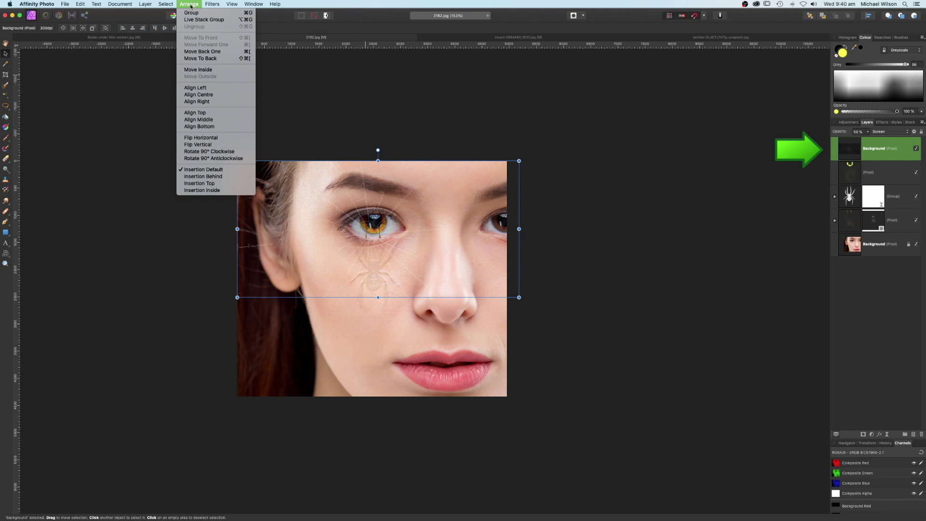
click(200, 138)
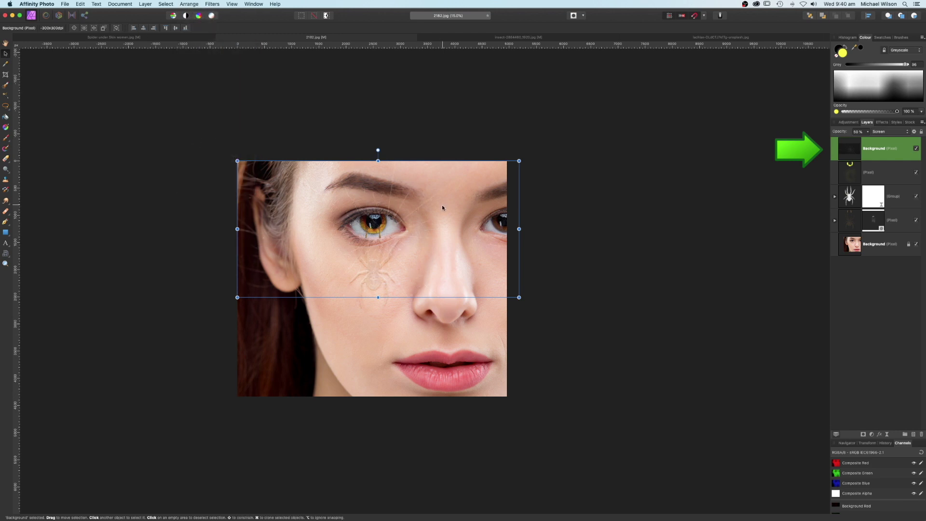
click(634, 274)
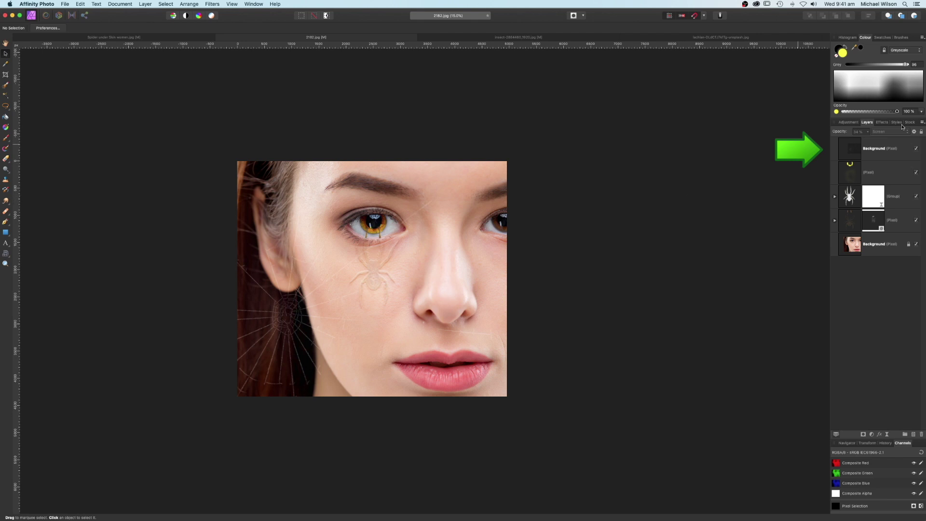
Lower the spider web layer's opacity to about 25%.
click(881, 148)
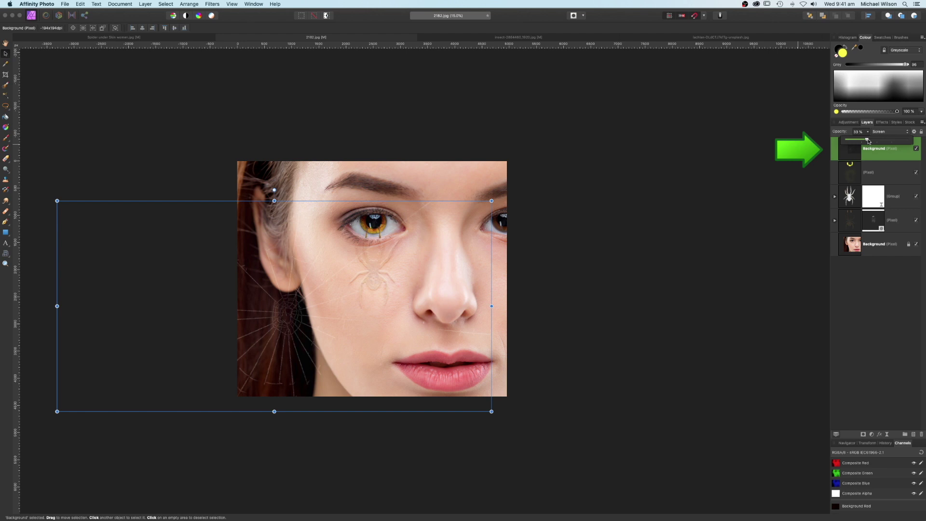
drag(871, 141, 863, 141)
click(741, 161)
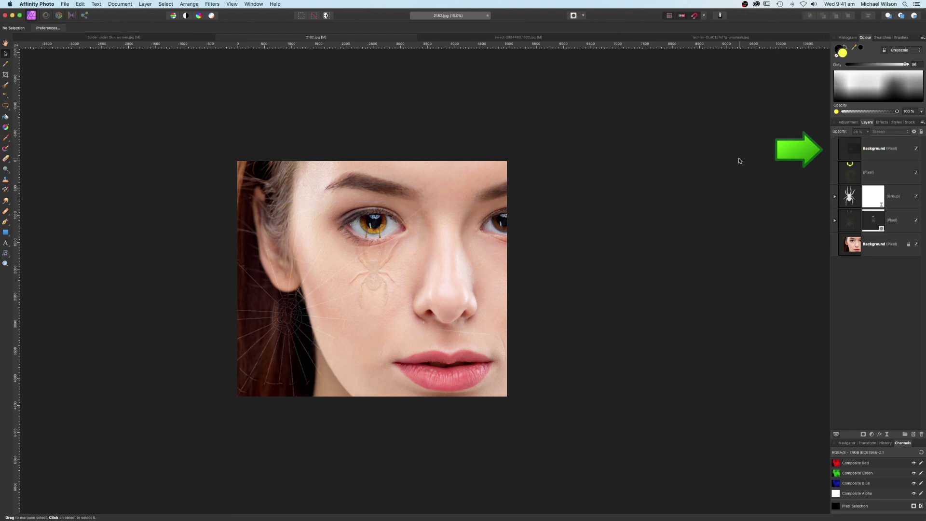
Add a Curves adjustment above the spider group, lowering its top endpoint and a midpoint.
click(875, 434)
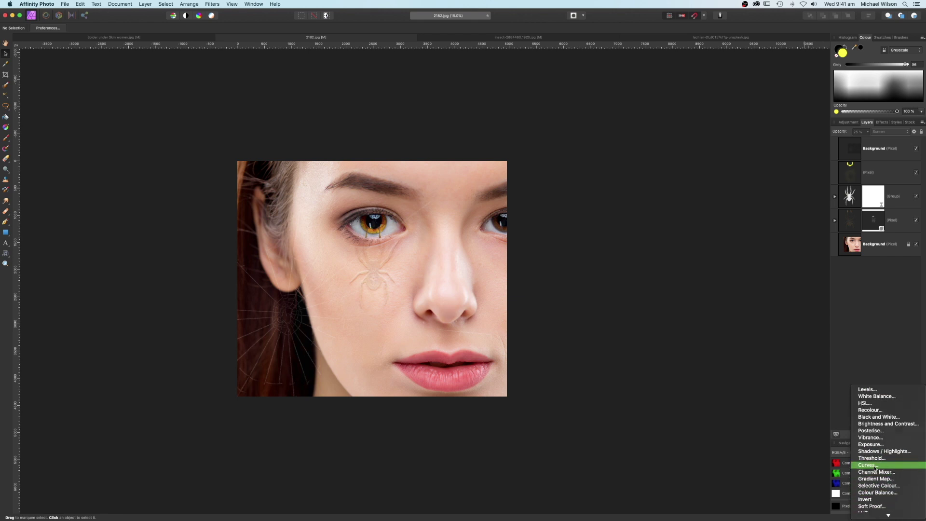
click(877, 467)
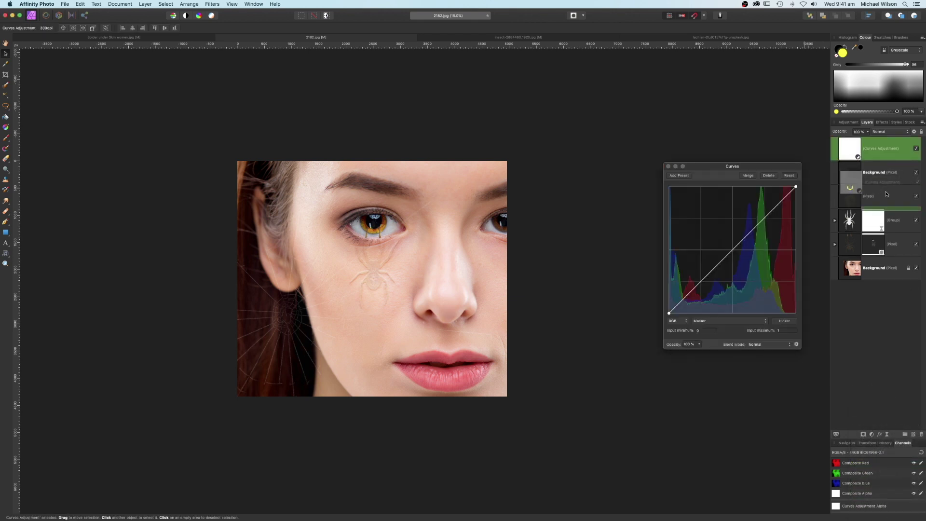
drag(887, 150, 886, 207)
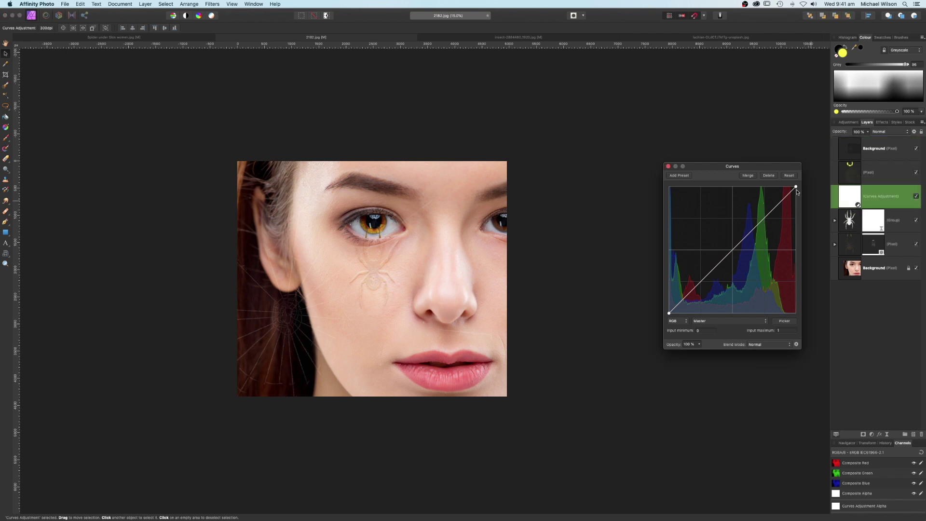
drag(796, 189, 795, 213)
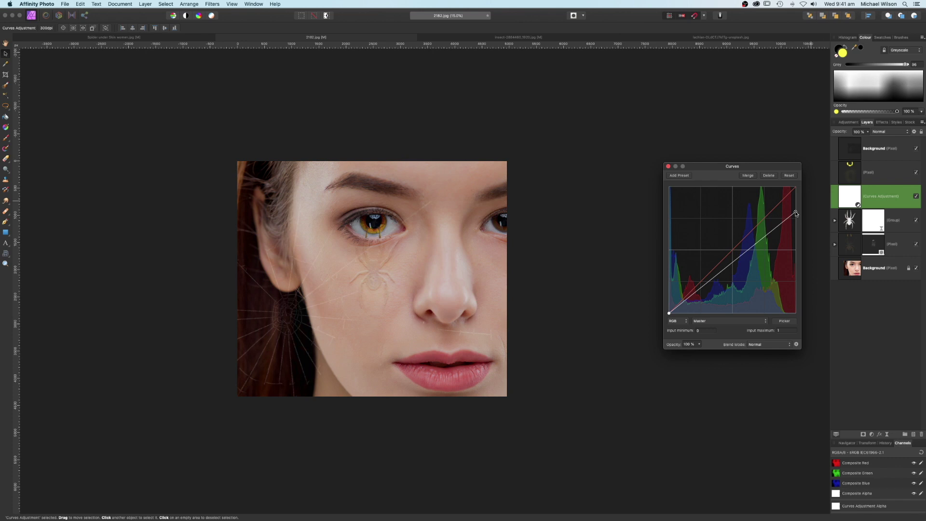
drag(750, 252, 742, 261)
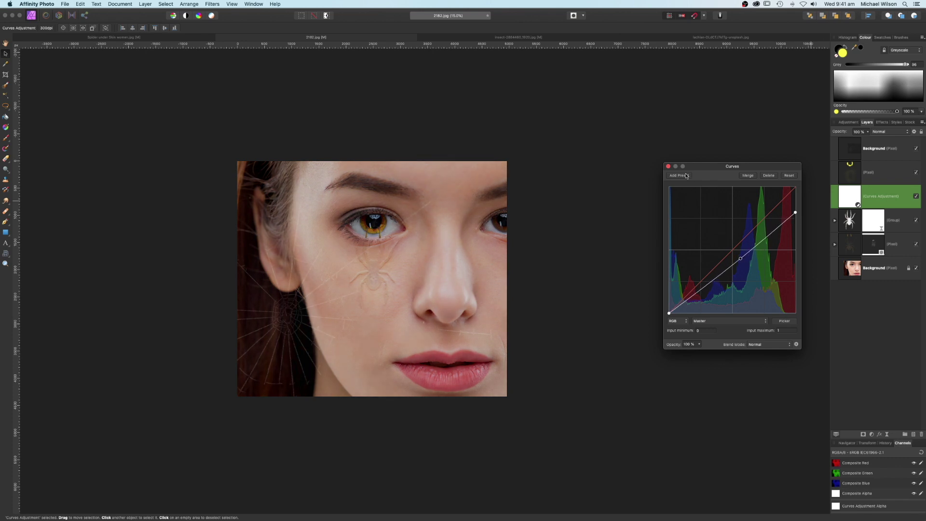
click(668, 167)
Expand the spider group, nudge the White layer down, then select the web layer.
click(836, 220)
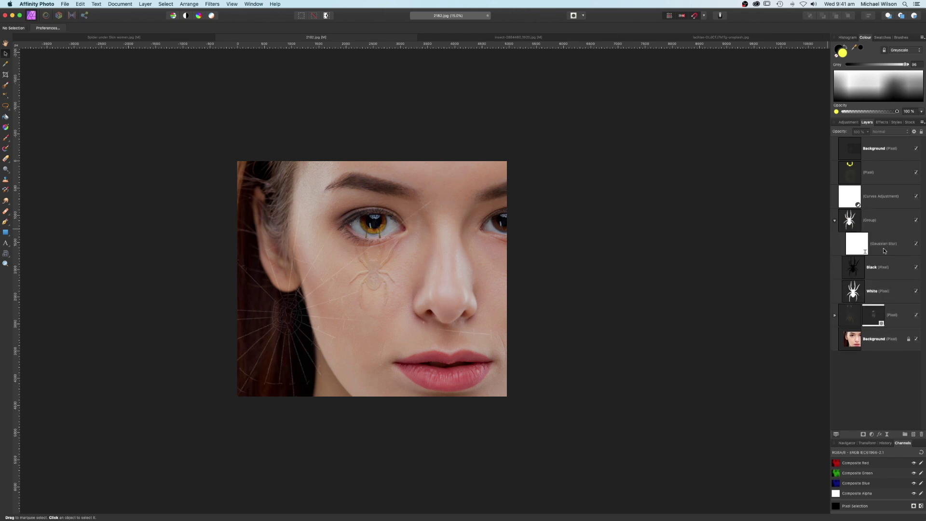
click(859, 292)
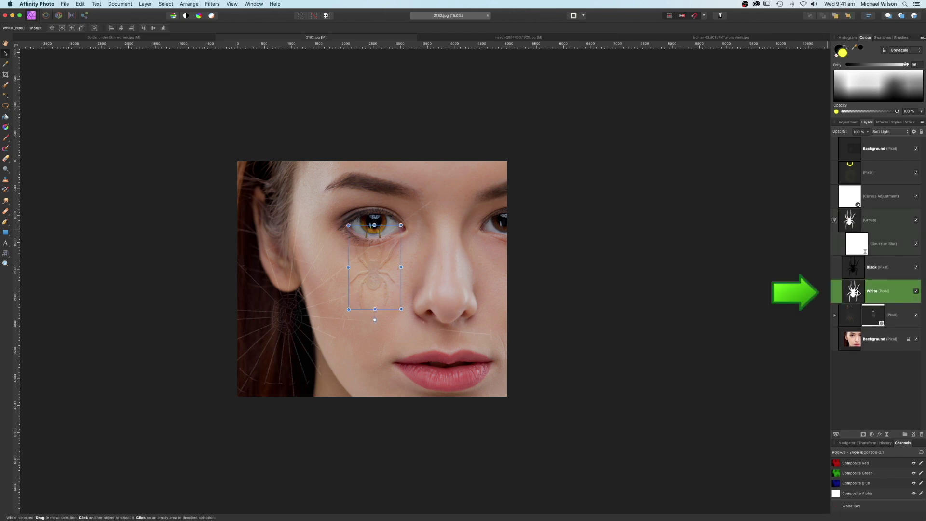
key(Down)
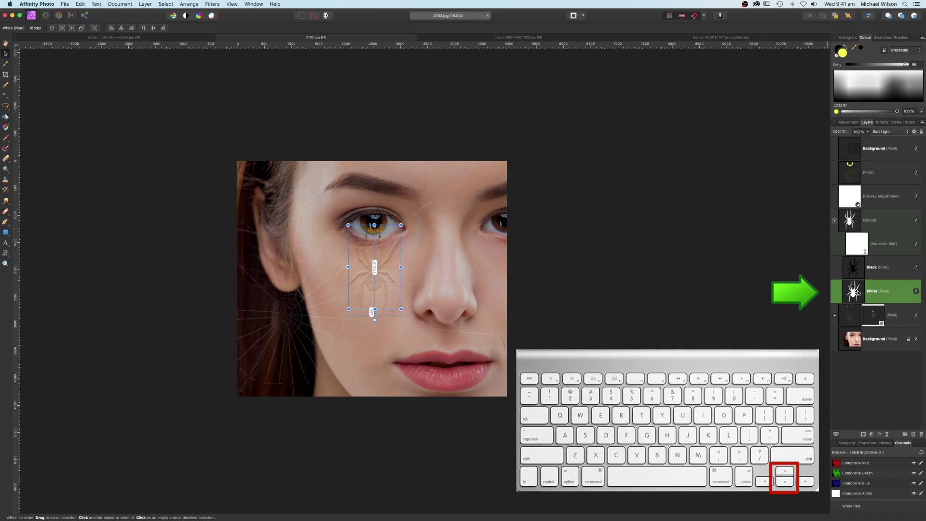
click(170, 239)
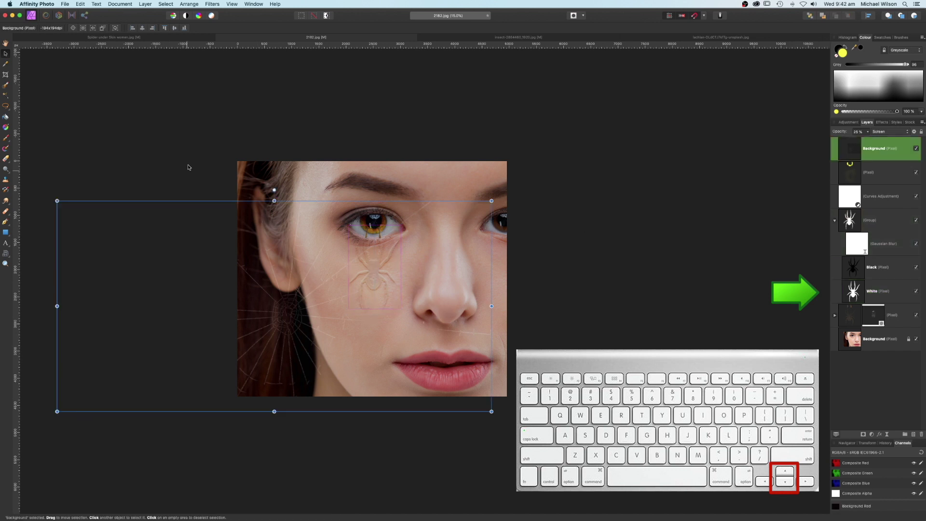